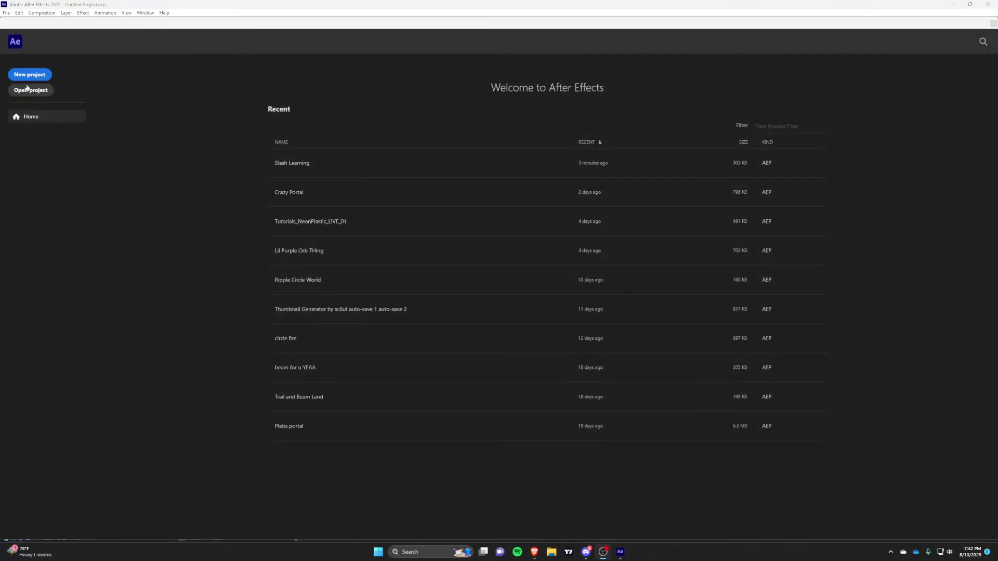
Step: Create a new project with a 1024 x 1024 px composition at 24 frames per second
{"action": "left_click", "coordinate": [29, 76]}
{"action": "left_click", "coordinate": [455, 185]}
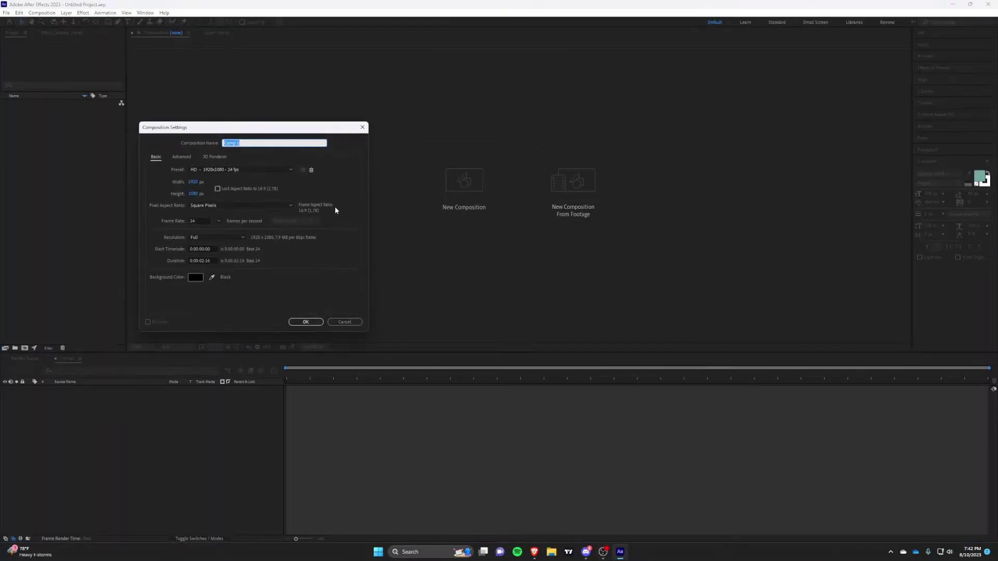
{"action": "left_click", "coordinate": [192, 182]}
{"action": "type", "text": "1024"}
{"action": "key", "text": "Tab"}
{"action": "type", "text": "1024"}
{"action": "key", "text": "Tab"}
{"action": "left_click", "coordinate": [199, 221]}
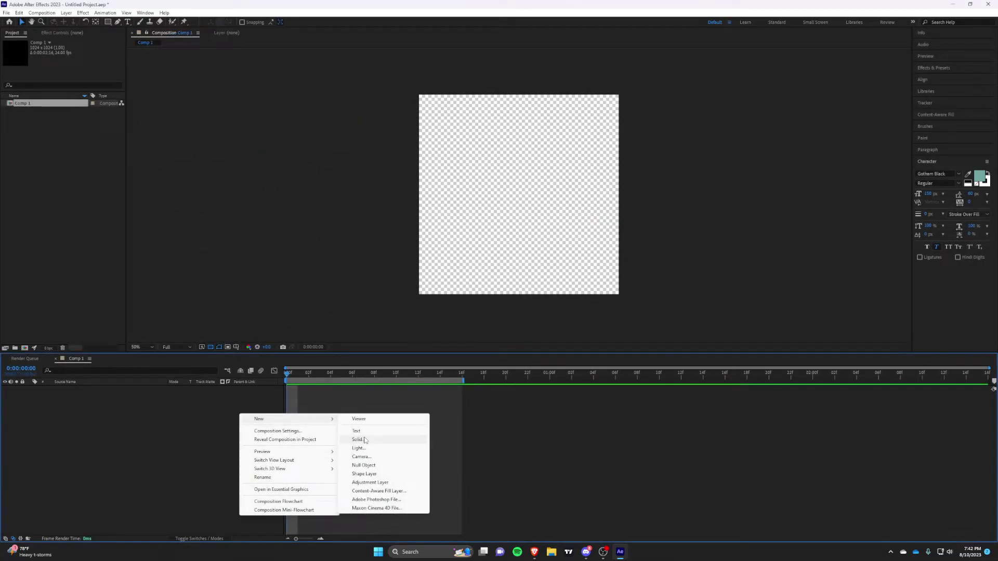
Step: Add a white solid layer and trim it to end at frame 16
{"action": "left_click", "coordinate": [360, 439]}
{"action": "left_click", "coordinate": [399, 345]}
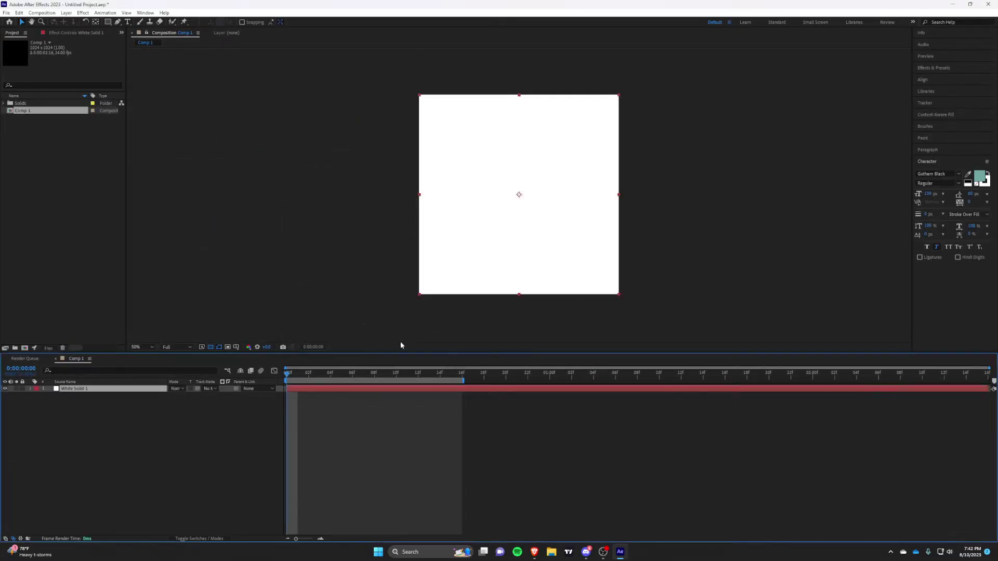
{"action": "left_click", "coordinate": [461, 373]}
{"action": "key", "text": "ctrl+shift+d"}
{"action": "key", "text": "Delete"}
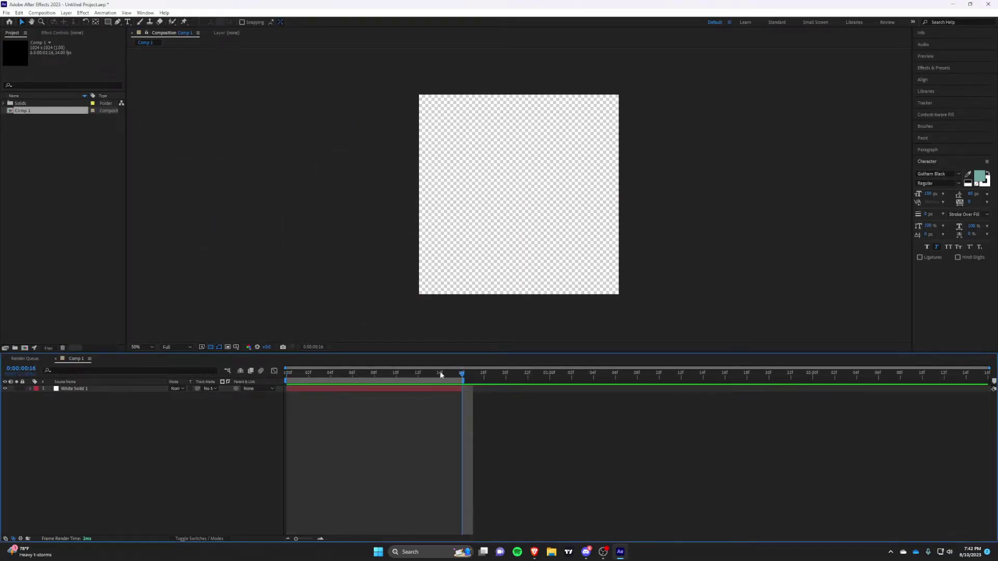
{"action": "left_click_drag", "start_coordinate": [439, 375], "coordinate": [263, 401]}
Step: Draw a closed triangular mask on the white solid with the Pen tool, slightly below the composition's centre
{"action": "left_click", "coordinate": [293, 388]}
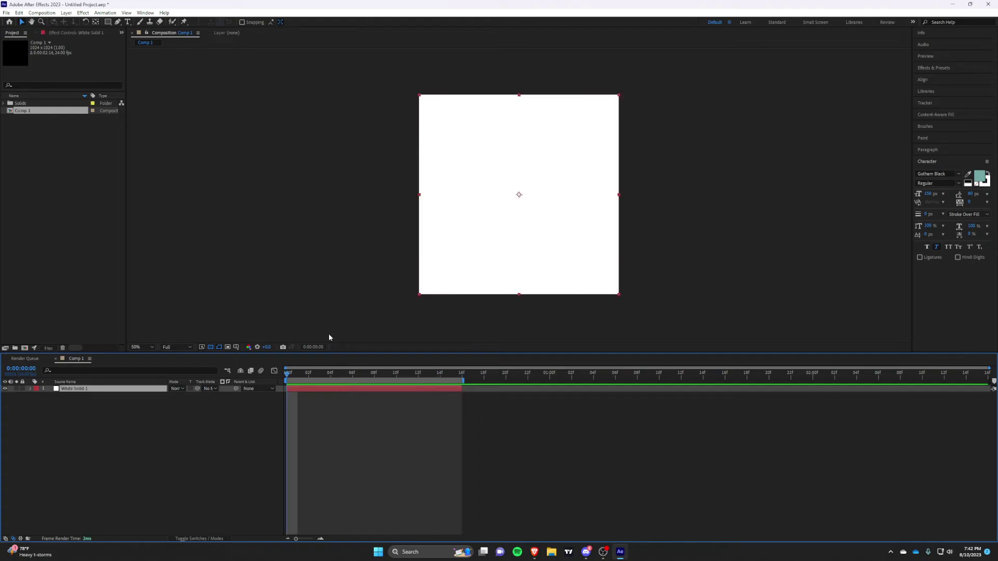
{"action": "left_click", "coordinate": [117, 22]}
{"action": "scroll", "coordinate": [521, 227], "scroll_direction": "up", "scroll_amount": 1}
{"action": "left_click_drag", "start_coordinate": [530, 216], "coordinate": [487, 200]}
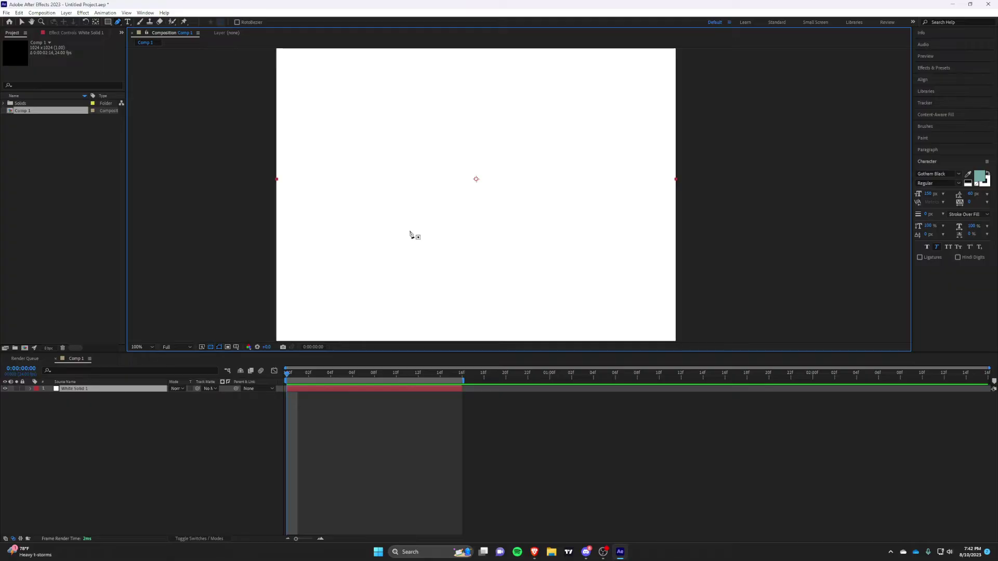
{"action": "left_click", "coordinate": [403, 248]}
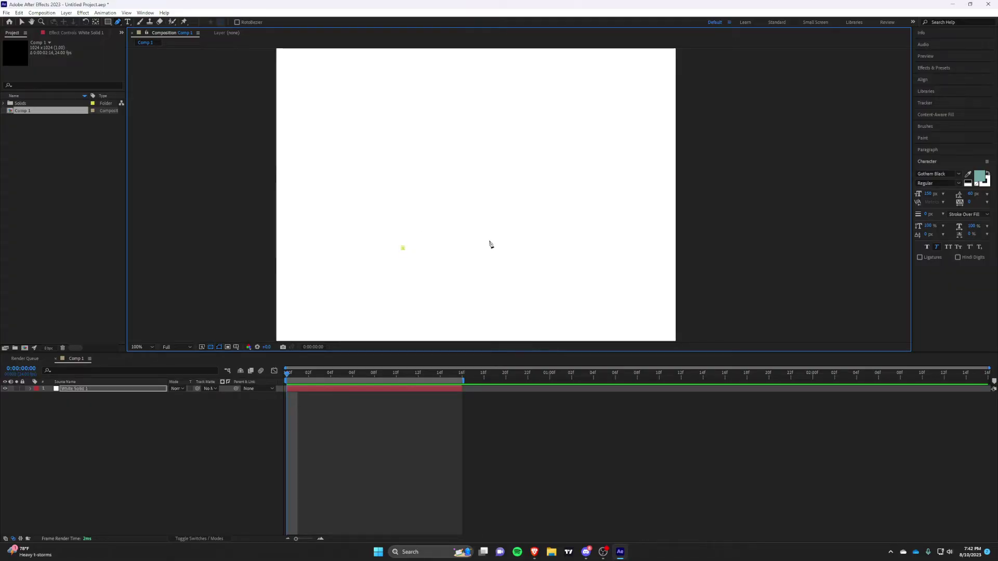
{"action": "left_click", "coordinate": [497, 196]}
{"action": "left_click", "coordinate": [504, 252]}
{"action": "left_click", "coordinate": [403, 249]}
{"action": "key", "text": "comma"}
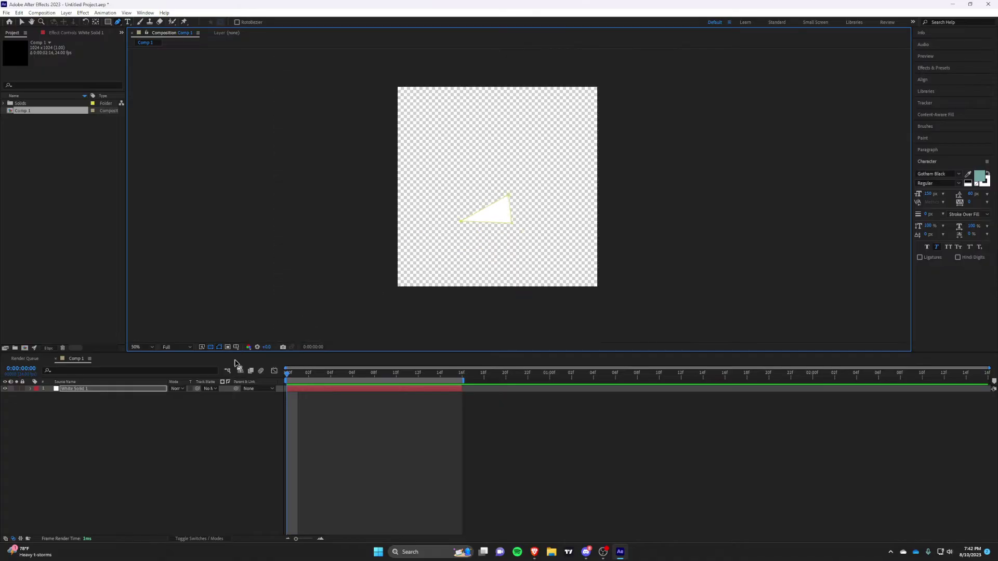
Step: Turn off the transparency grid and enlarge the triangle mask by raising its apex and spreading its two base corners
{"action": "left_click", "coordinate": [211, 347]}
{"action": "key", "text": "period"}
{"action": "left_click_drag", "start_coordinate": [497, 195], "coordinate": [515, 166]}
{"action": "left_click_drag", "start_coordinate": [403, 249], "coordinate": [385, 248]}
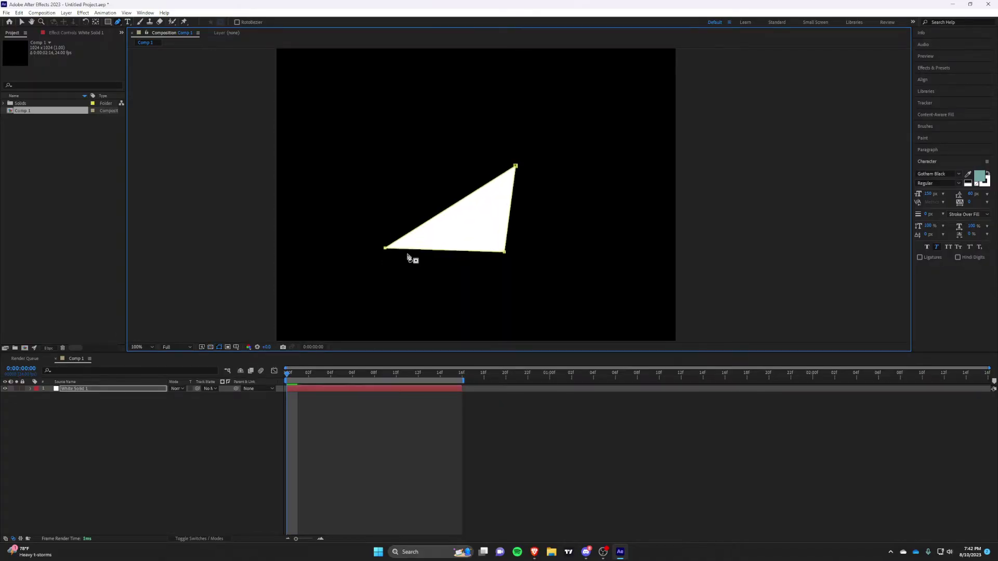
{"action": "left_click_drag", "start_coordinate": [504, 251], "coordinate": [556, 248]}
{"action": "key", "text": "comma"}
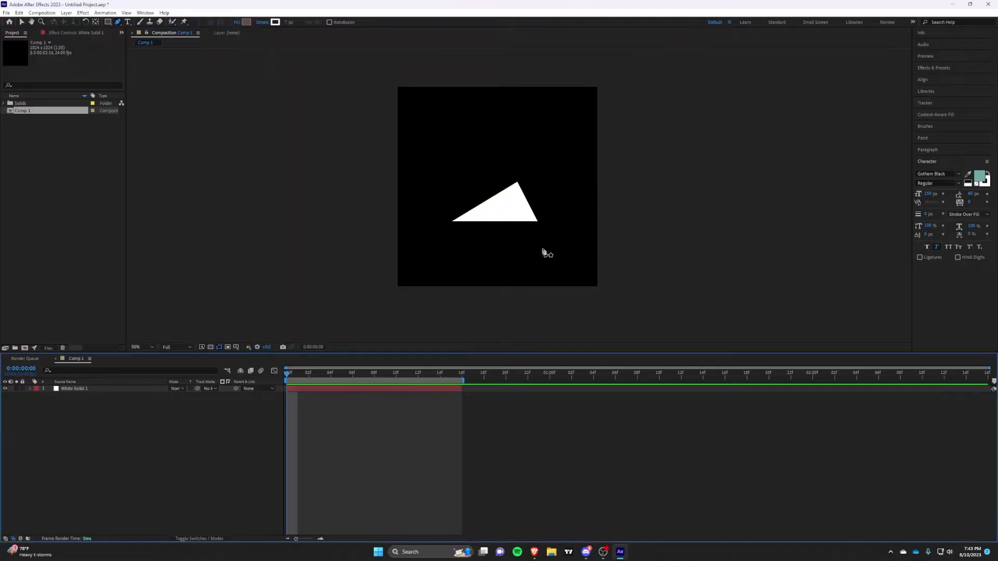
Step: Move the masked white solid slightly up and to the left in the composition
{"action": "double_click", "coordinate": [509, 222]}
{"action": "left_click_drag", "start_coordinate": [508, 211], "coordinate": [504, 204]}
{"action": "key", "text": "v"}
{"action": "key", "text": "period"}
Step: Set Mask Path keyframes for the white solid at frame 0 and frame 4
{"action": "key", "text": "p"}
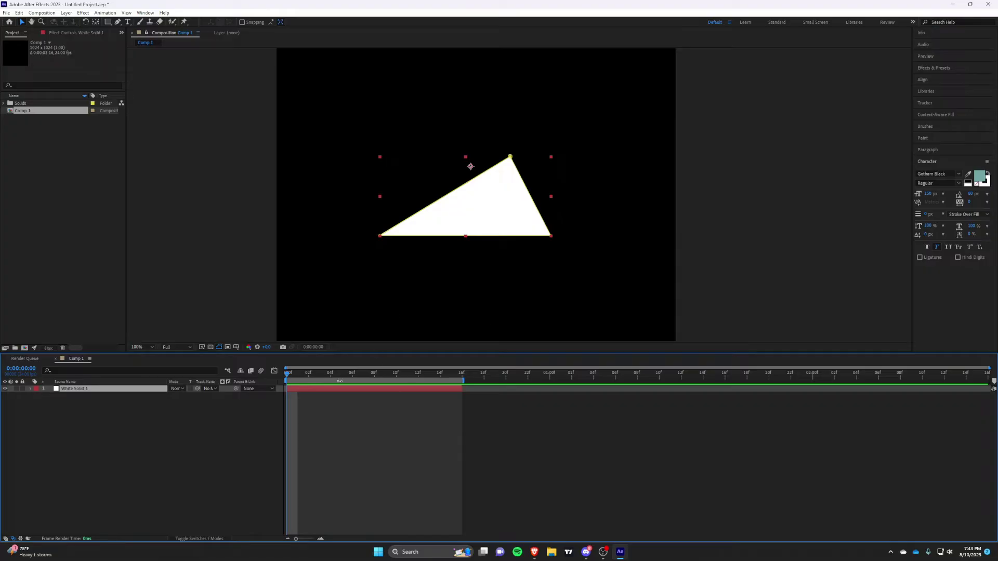
{"action": "key", "text": "m"}
{"action": "key", "text": "m"}
{"action": "key", "text": "m"}
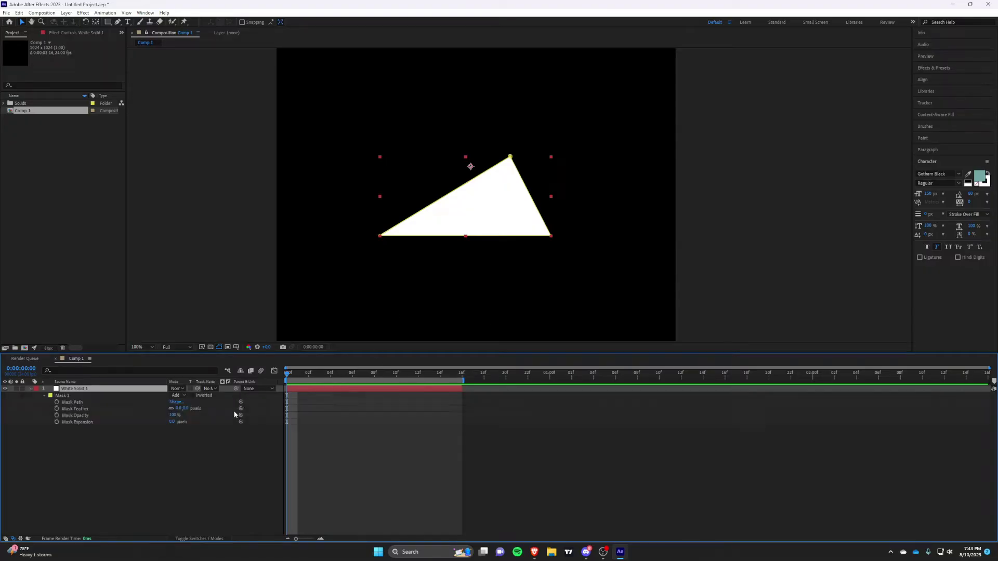
{"action": "left_click", "coordinate": [57, 402]}
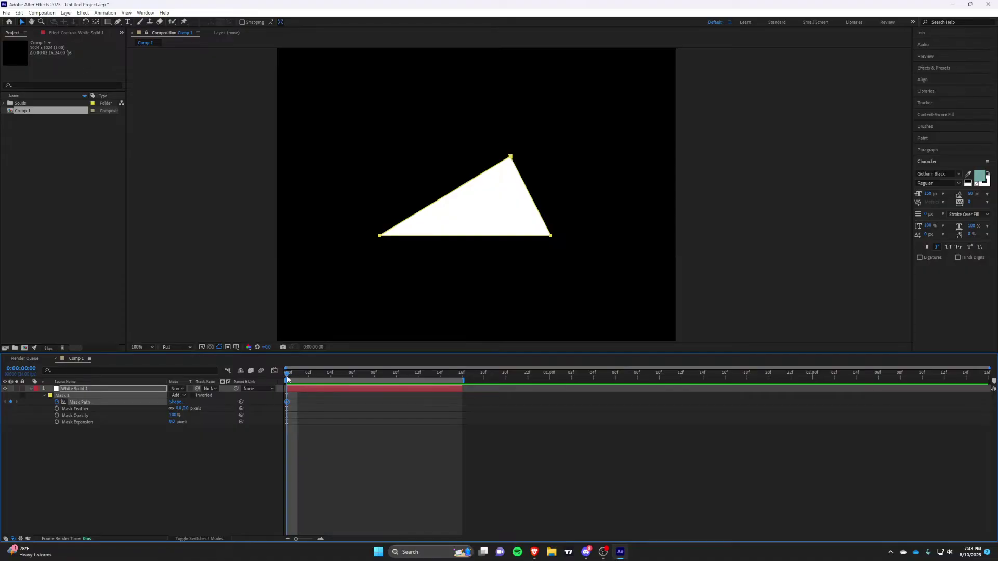
{"action": "left_click", "coordinate": [329, 375]}
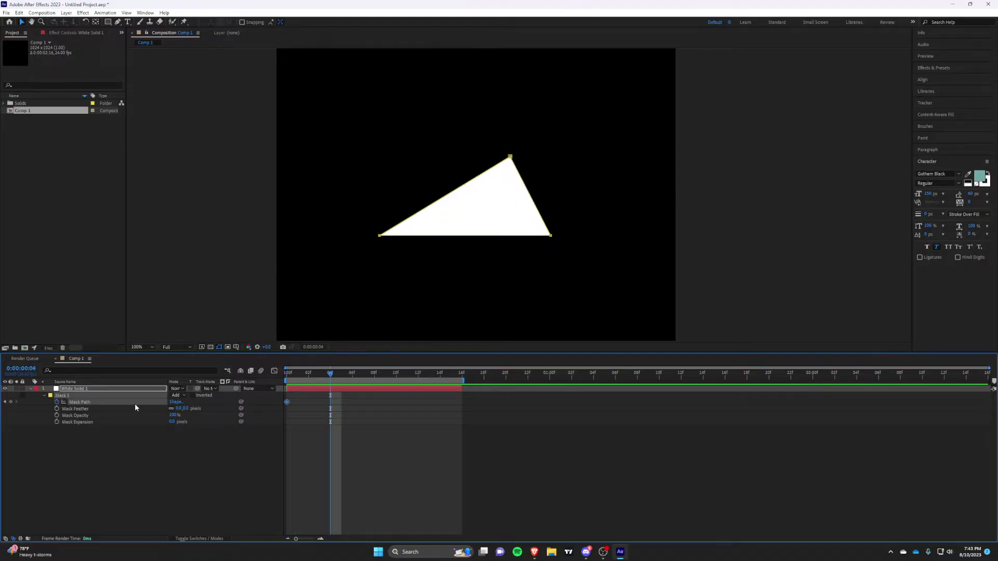
{"action": "left_click", "coordinate": [9, 403]}
Step: At frame 0, shift the mask triangle to the composition's left edge, shrink it to a small sliver, and preview the motion
{"action": "left_click", "coordinate": [443, 375]}
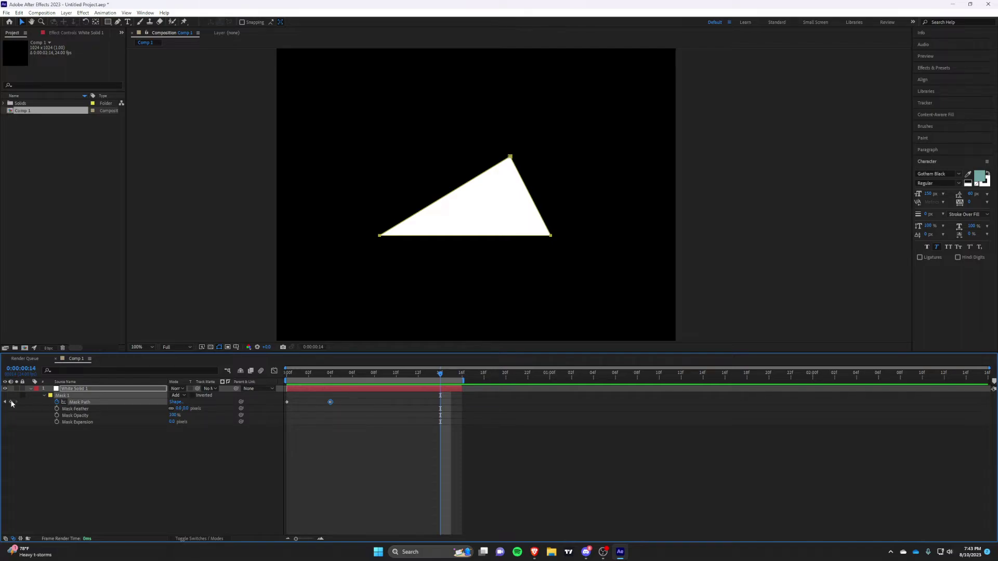
{"action": "left_click_drag", "start_coordinate": [440, 374], "coordinate": [286, 376]}
{"action": "left_click", "coordinate": [297, 399]}
{"action": "left_click", "coordinate": [289, 389]}
{"action": "left_click", "coordinate": [532, 206]}
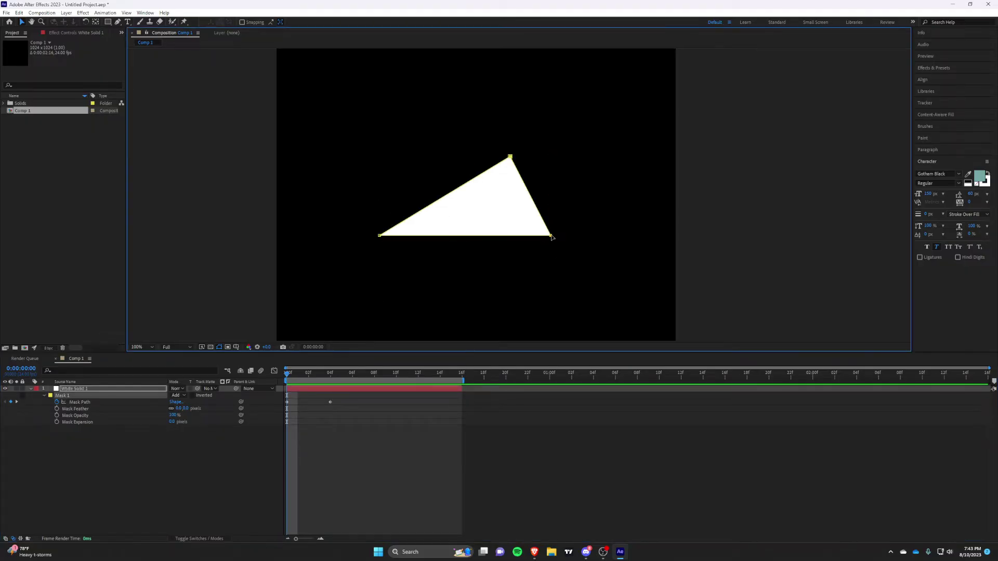
{"action": "left_click_drag", "start_coordinate": [380, 238], "coordinate": [281, 238]}
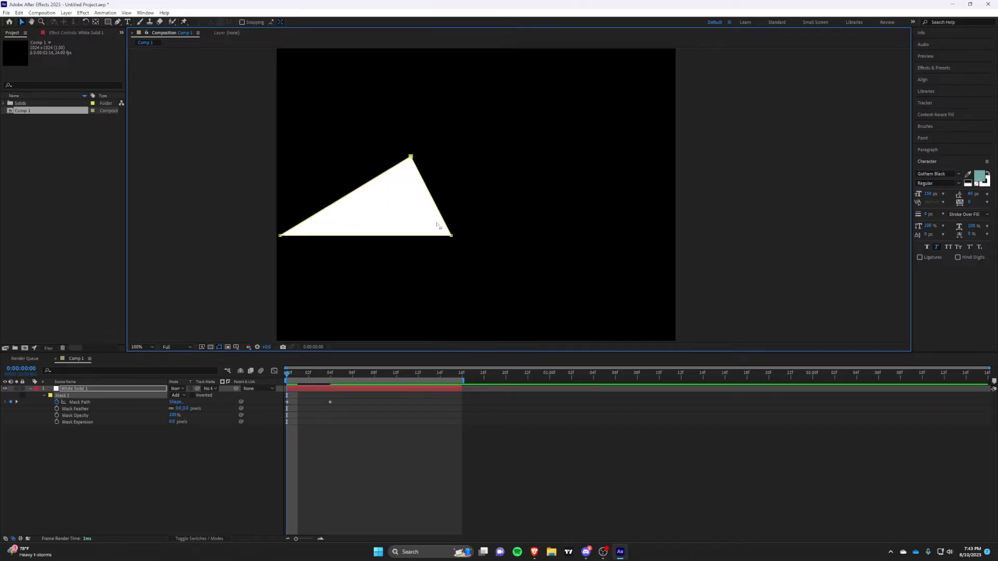
{"action": "left_click_drag", "start_coordinate": [449, 238], "coordinate": [321, 237]}
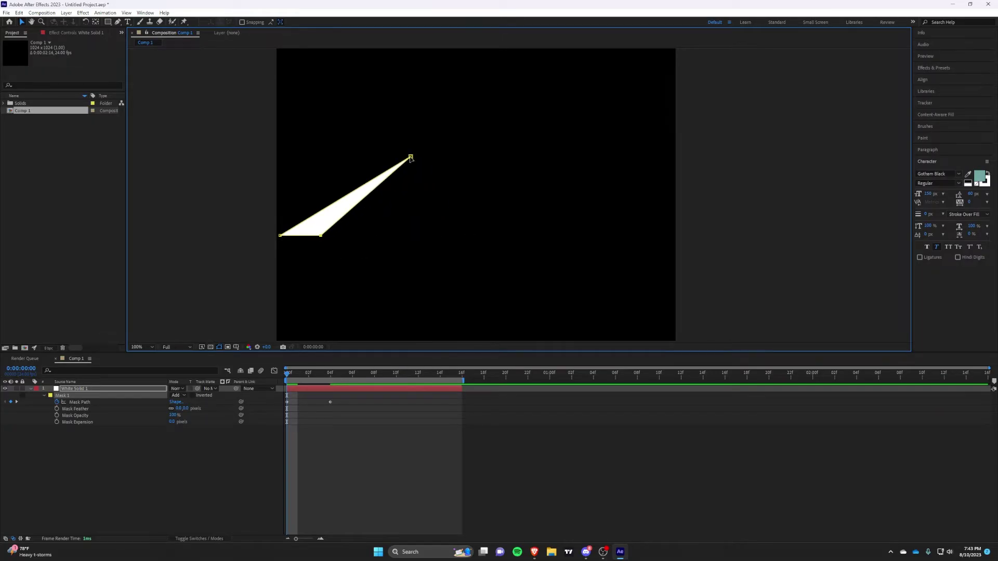
{"action": "left_click_drag", "start_coordinate": [410, 156], "coordinate": [312, 228]}
{"action": "left_click", "coordinate": [494, 428]}
{"action": "key", "text": "comma"}
{"action": "key", "text": "space"}
{"action": "left_click", "coordinate": [284, 378]}
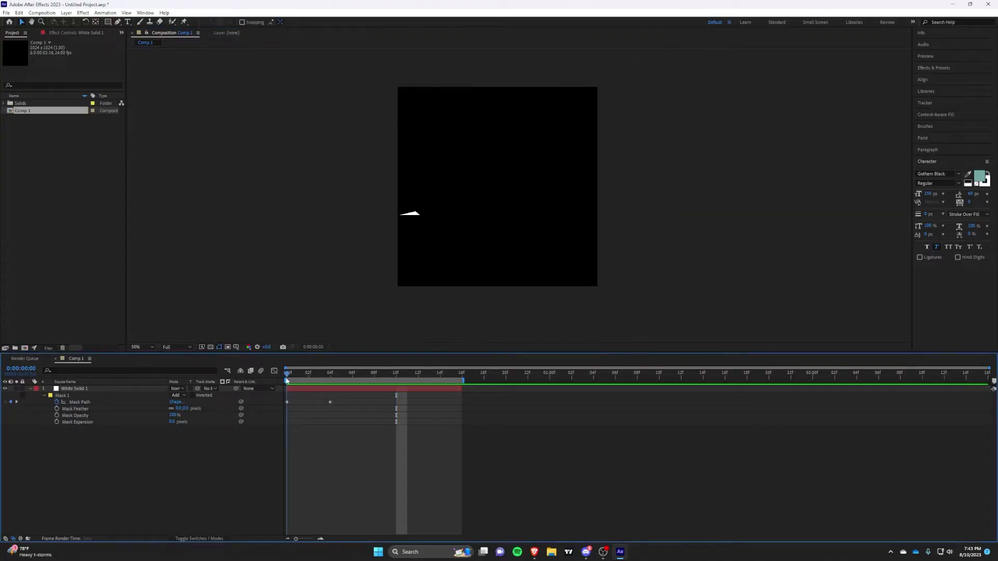
Step: At frame 14, shift the mask triangle to the composition's right edge and pull its left corner in to shrink it
{"action": "left_click_drag", "start_coordinate": [296, 388], "coordinate": [437, 386]}
{"action": "left_click", "coordinate": [437, 389]}
{"action": "key", "text": "period"}
{"action": "left_click", "coordinate": [510, 157]}
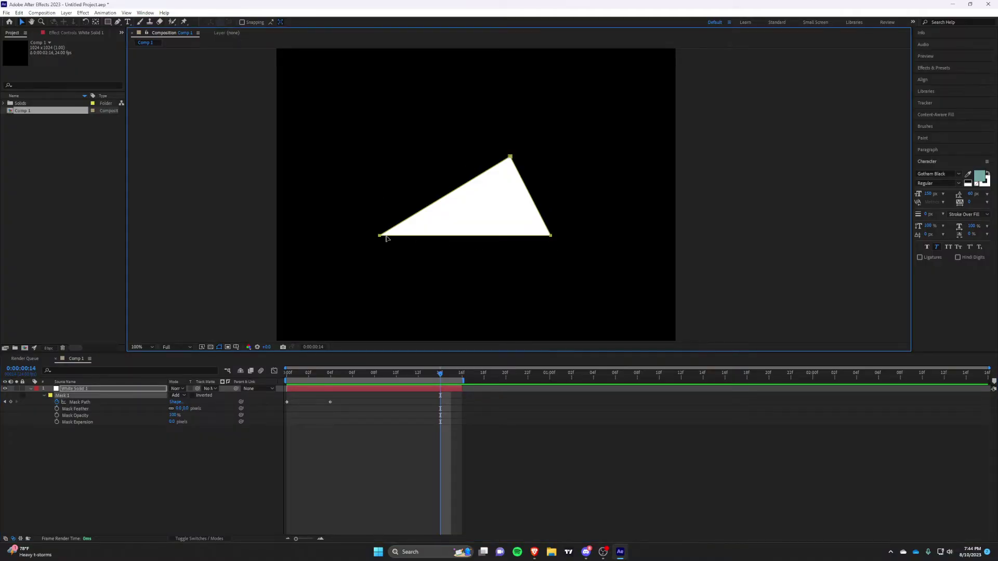
{"action": "left_click_drag", "start_coordinate": [387, 238], "coordinate": [500, 239]}
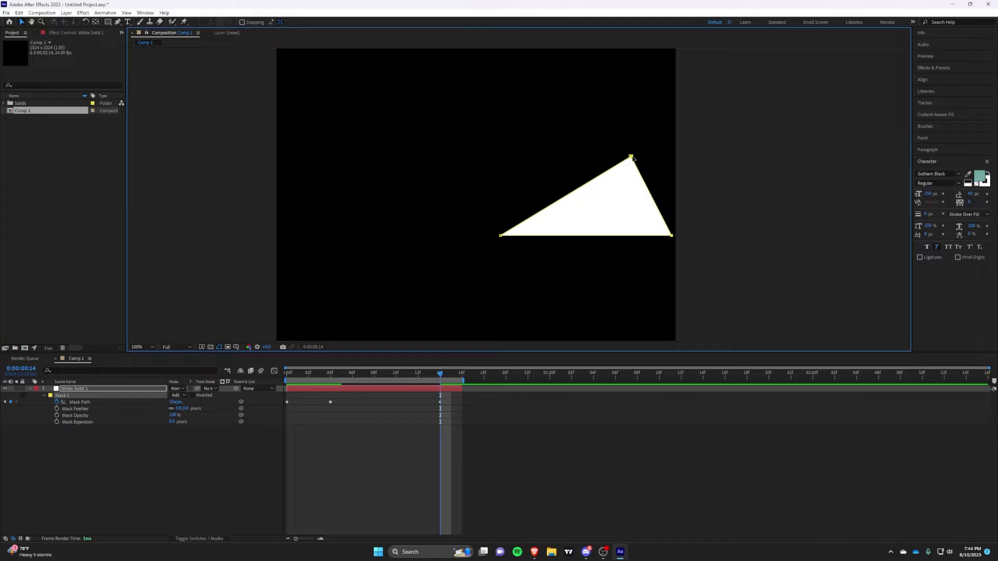
{"action": "left_click_drag", "start_coordinate": [501, 238], "coordinate": [675, 247]}
{"action": "left_click", "coordinate": [286, 372]}
{"action": "key", "text": "F2"}
{"action": "left_click", "coordinate": [440, 373]}
{"action": "scroll", "coordinate": [655, 207], "scroll_direction": "up", "scroll_amount": 1}
{"action": "left_click", "coordinate": [671, 260]}
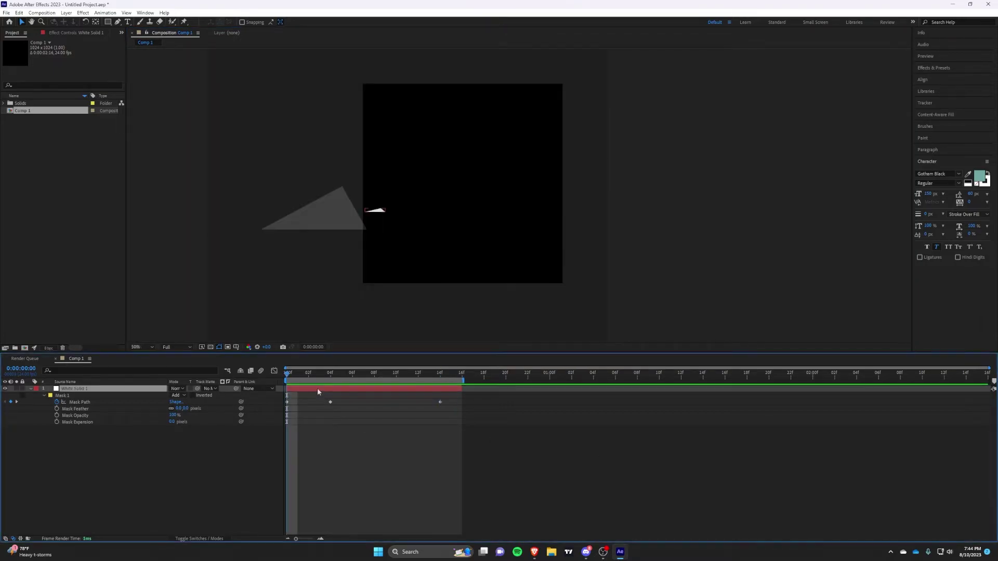
Step: Pre-compose the white solid as PolarLayer, moving all attributes into the new composition
{"action": "key", "text": "ctrl+shift+c"}
{"action": "key", "text": "BackSpace"}
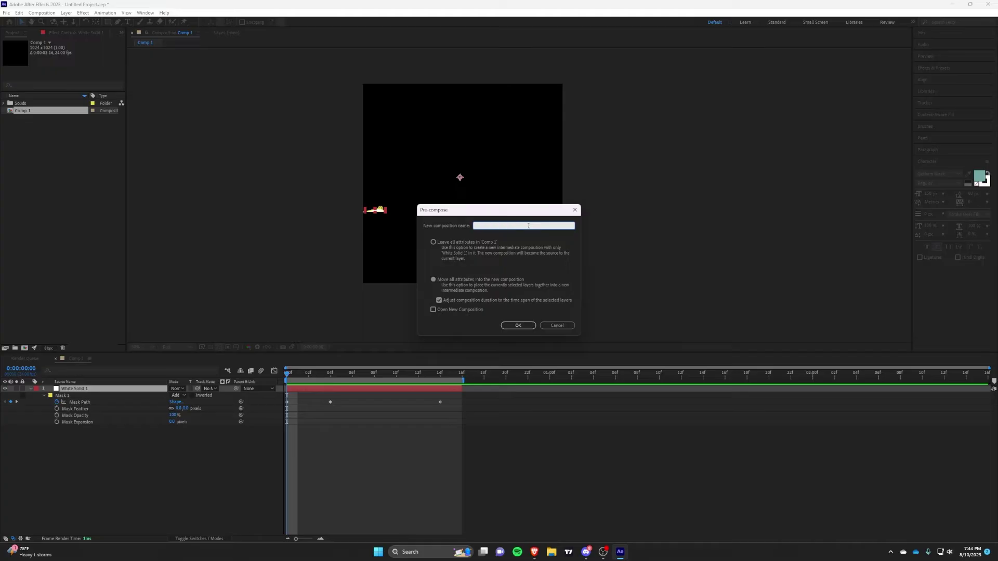
{"action": "type", "text": "PolarLayer"}
{"action": "key", "text": "Return"}
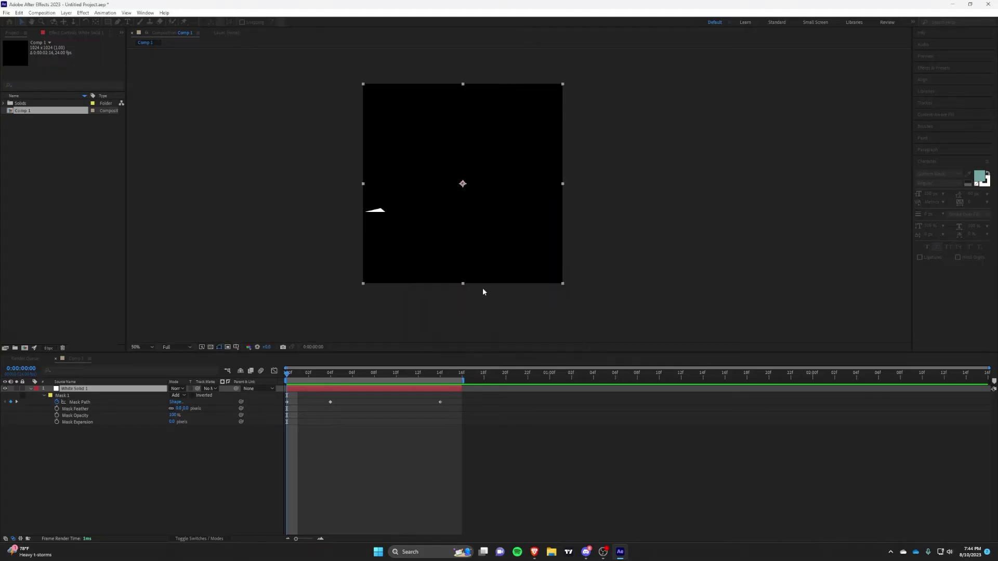
Step: Apply Polar Coordinates to PolarLayer with Rect to Polar conversion and 100% interpolation
{"action": "key", "text": "ctrl+space"}
{"action": "type", "text": "polar"}
{"action": "key", "text": "Return"}
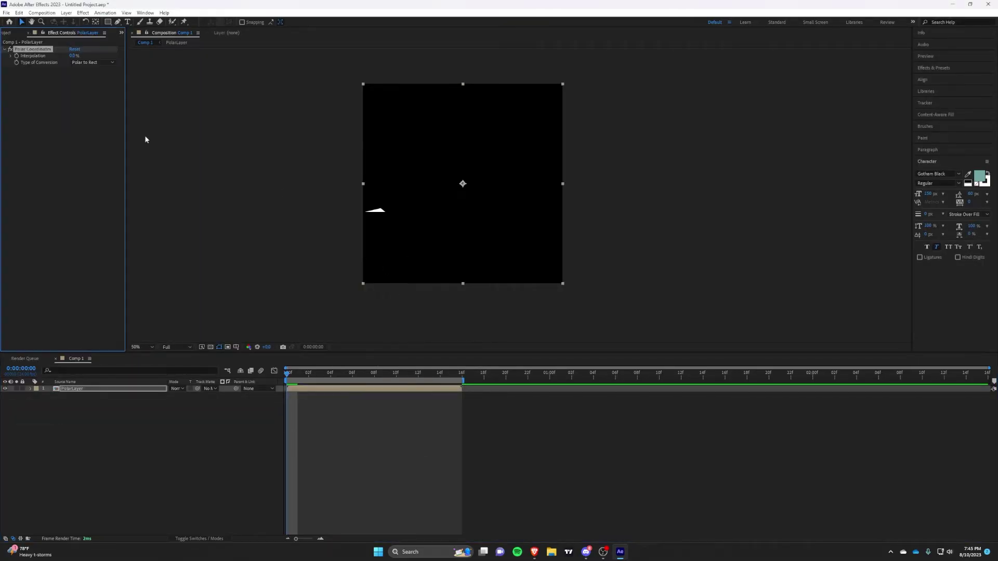
{"action": "left_click", "coordinate": [91, 62]}
{"action": "left_click", "coordinate": [86, 69]}
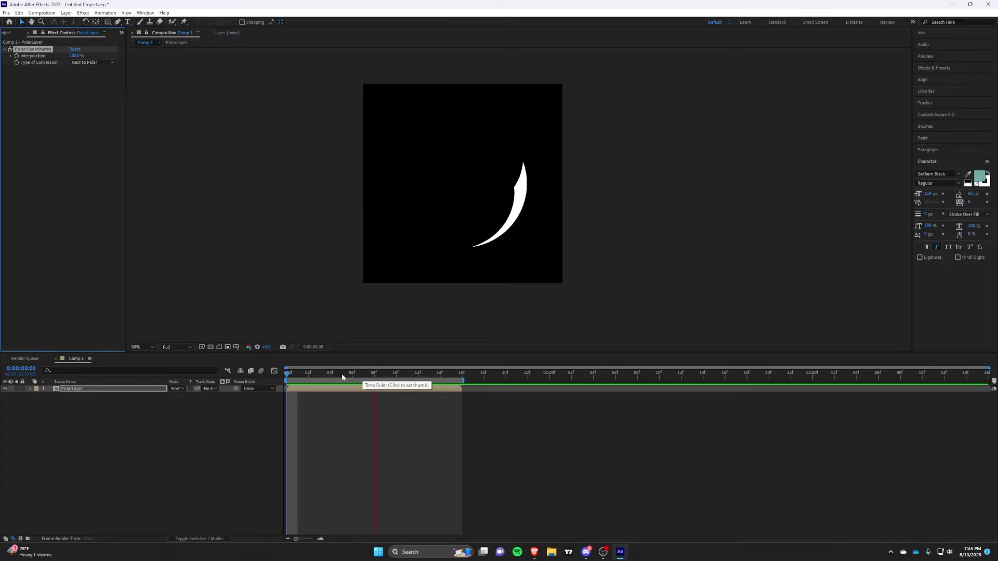
Step: Play back the polar-warped slash animation in Comp 1
{"action": "left_click", "coordinate": [316, 379]}
{"action": "mouse_move", "coordinate": [316, 380]}
{"action": "left_mouse_down"}
{"action": "mouse_move", "coordinate": [398, 383]}
{"action": "mouse_move", "coordinate": [307, 396]}
{"action": "left_mouse_up"}
{"action": "key", "text": "space"}
{"action": "key", "text": "space"}
{"action": "double_click", "coordinate": [400, 388]}
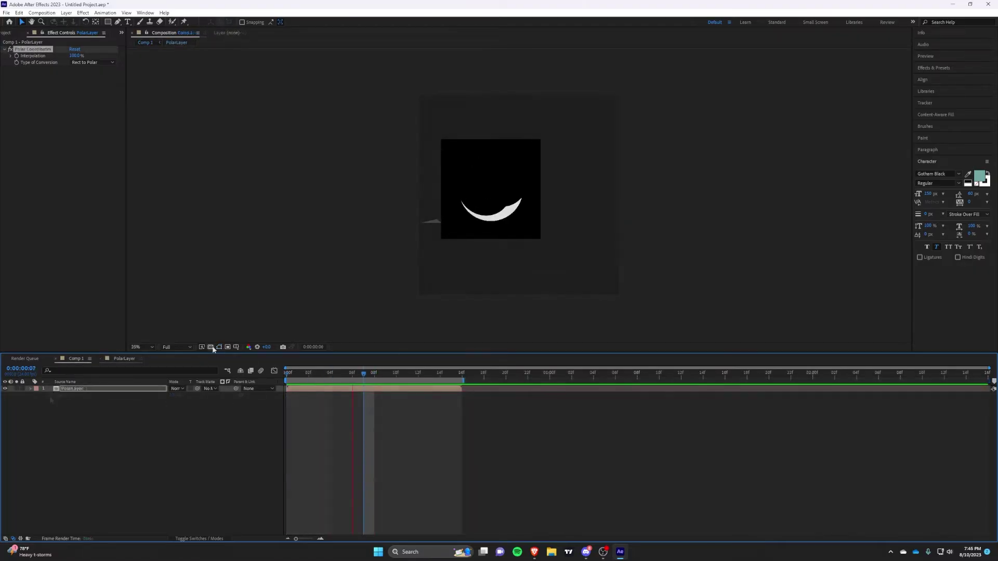
{"action": "left_click", "coordinate": [210, 347]}
{"action": "left_click", "coordinate": [210, 347]}
Step: Open the PolarLayer composition and apply Roughen Edges to its white solid
{"action": "double_click", "coordinate": [309, 391]}
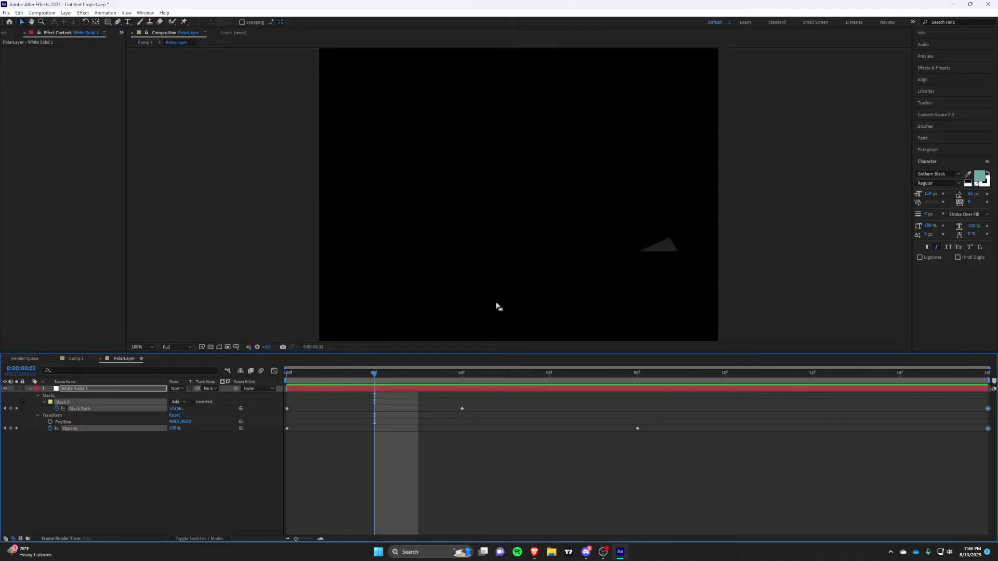
{"action": "key", "text": "Home"}
{"action": "key", "text": "space"}
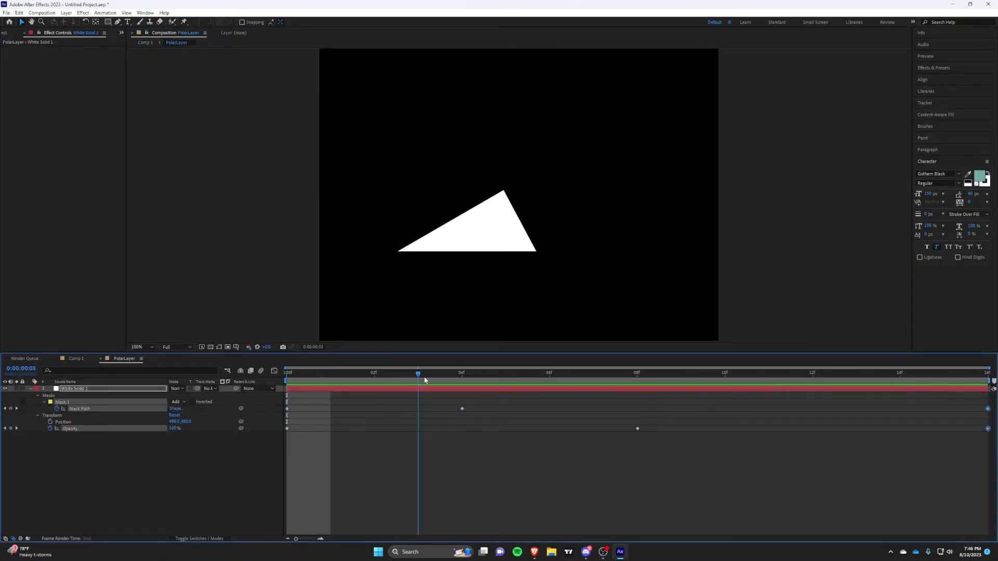
{"action": "left_click", "coordinate": [30, 388]}
{"action": "left_click", "coordinate": [216, 482]}
{"action": "left_click", "coordinate": [305, 391]}
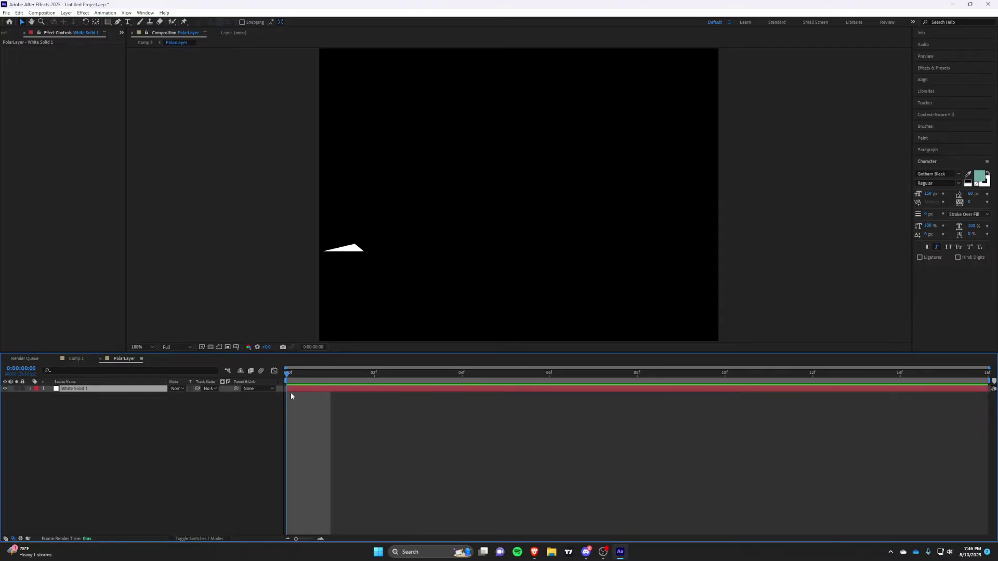
{"action": "key", "text": "ctrl+space"}
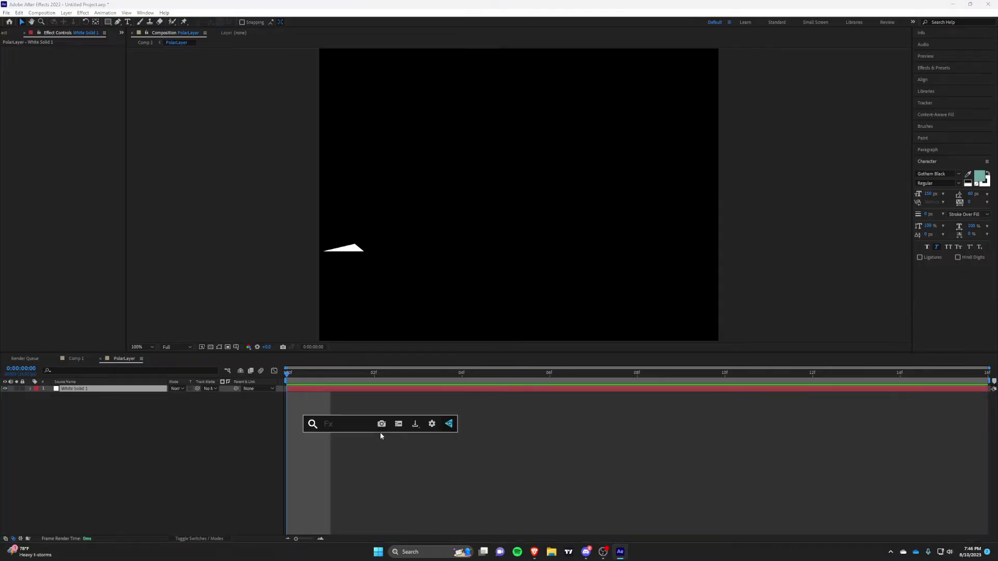
{"action": "type", "text": "roug"}
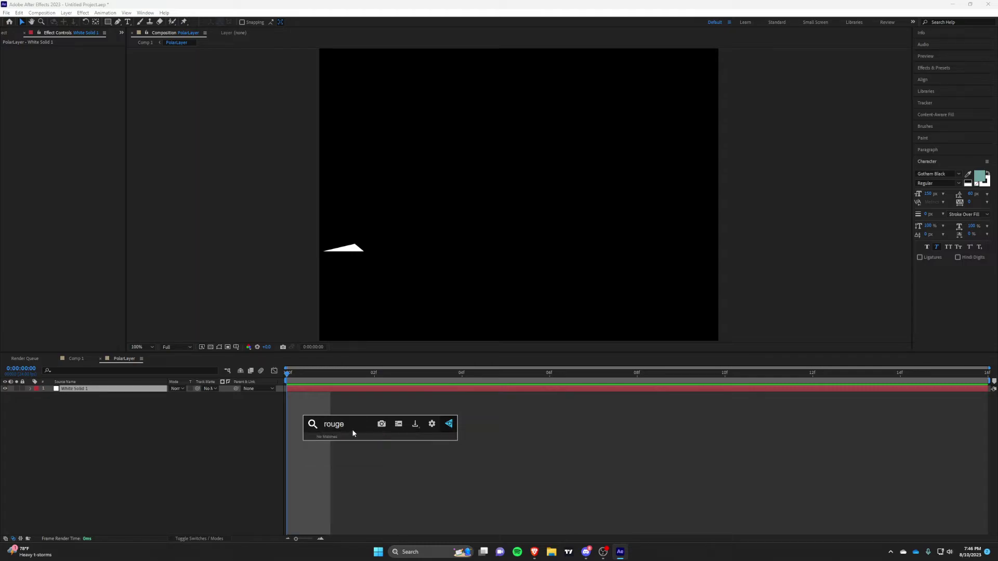
{"action": "left_click", "coordinate": [354, 447]}
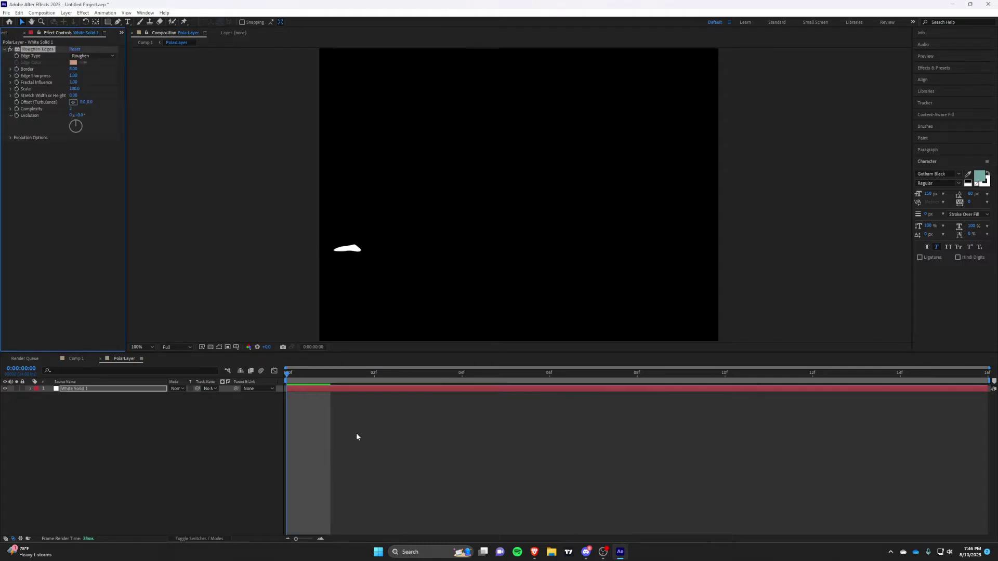
Step: Set the Roughen Edges edge type to Spiky and its border to 129
{"action": "left_click", "coordinate": [81, 56]}
{"action": "left_click", "coordinate": [90, 91]}
{"action": "type", "text": "129"}
{"action": "key", "text": "Return"}
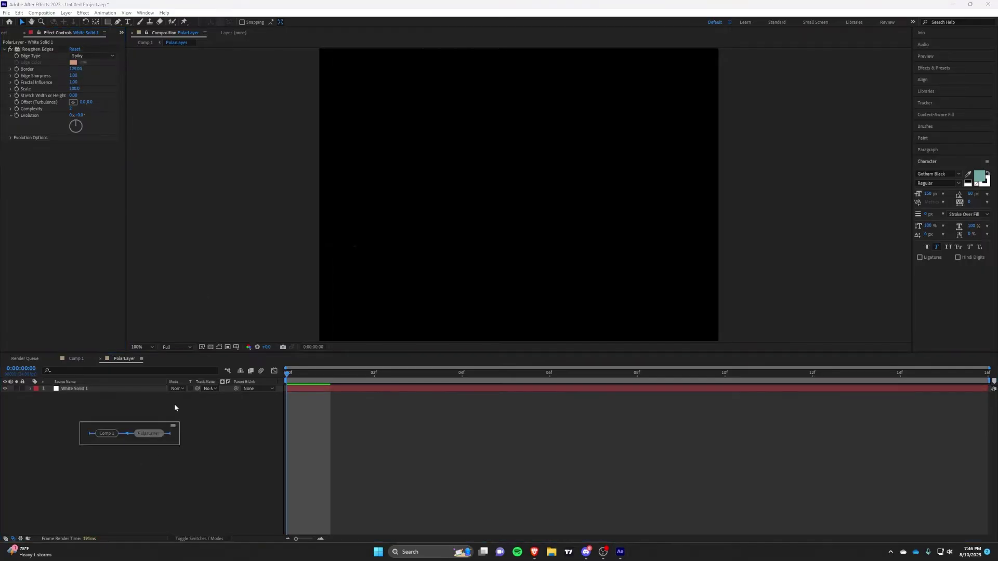
Step: Create a gray solid in PolarLayer and place it beneath the white solid as a background
{"action": "right_click", "coordinate": [202, 407]}
{"action": "left_click", "coordinate": [331, 430]}
{"action": "left_click", "coordinate": [367, 321]}
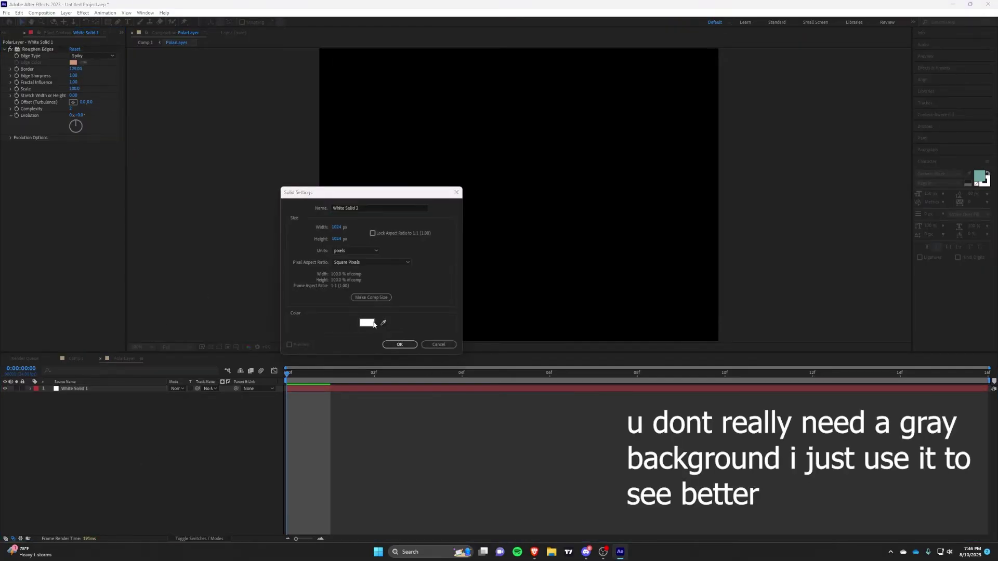
{"action": "left_click_drag", "start_coordinate": [183, 277], "coordinate": [148, 277]}
{"action": "left_click", "coordinate": [335, 219]}
{"action": "left_click", "coordinate": [400, 343]}
{"action": "left_click_drag", "start_coordinate": [106, 389], "coordinate": [111, 407]}
{"action": "left_click", "coordinate": [311, 454]}
Step: Set the white solid's mask feather to 15 pixels, viewing the shape at frame 4
{"action": "left_click", "coordinate": [84, 388]}
{"action": "left_click_drag", "start_coordinate": [418, 375], "coordinate": [301, 377]}
{"action": "key", "text": "m"}
{"action": "key", "text": "m"}
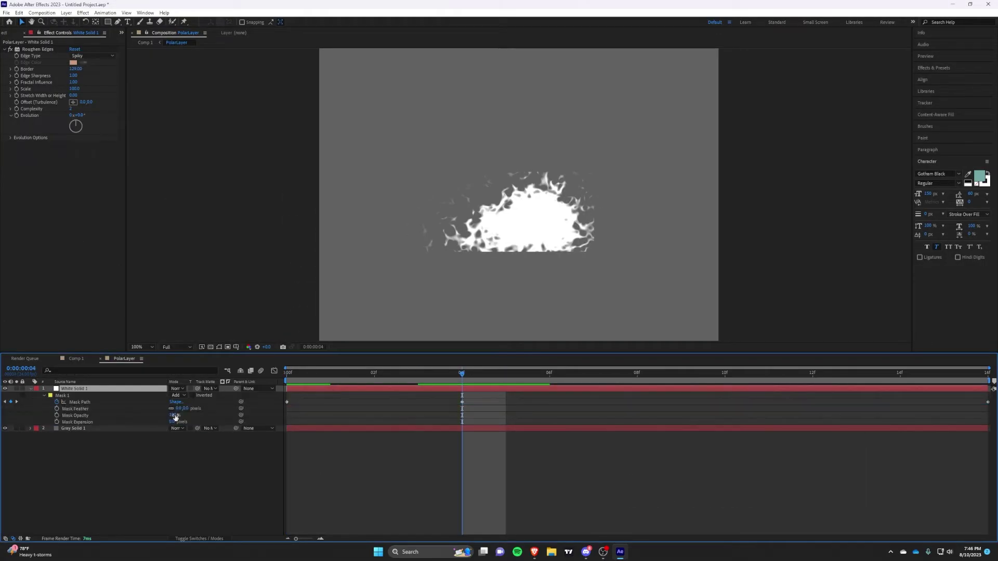
{"action": "left_click", "coordinate": [178, 409]}
{"action": "type", "text": "15"}
{"action": "key", "text": "Return"}
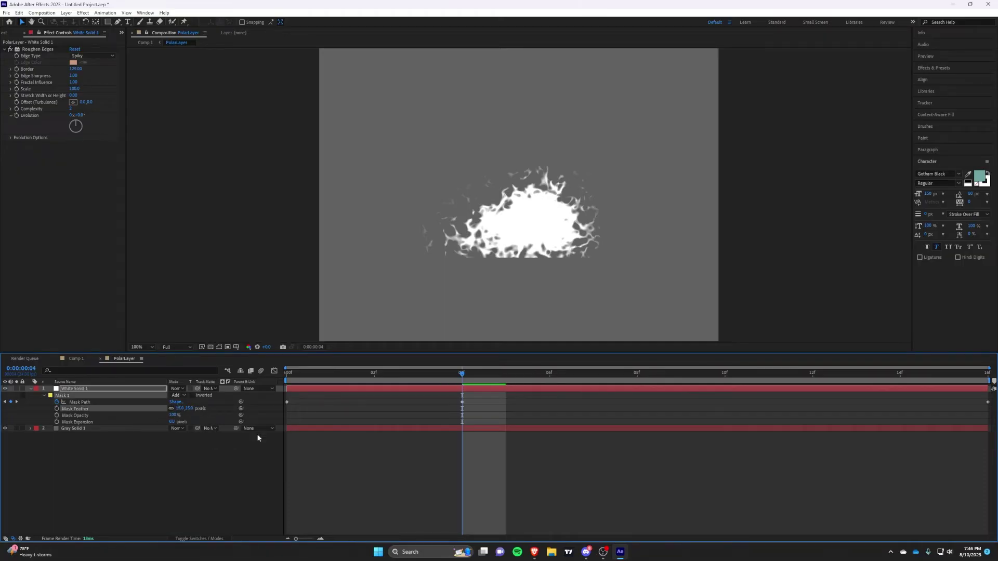
Step: Set the white solid's Roughen Edges edge sharpness to 0.88, scale to 138 and stretch width or height to 4.5
{"action": "left_click", "coordinate": [73, 75]}
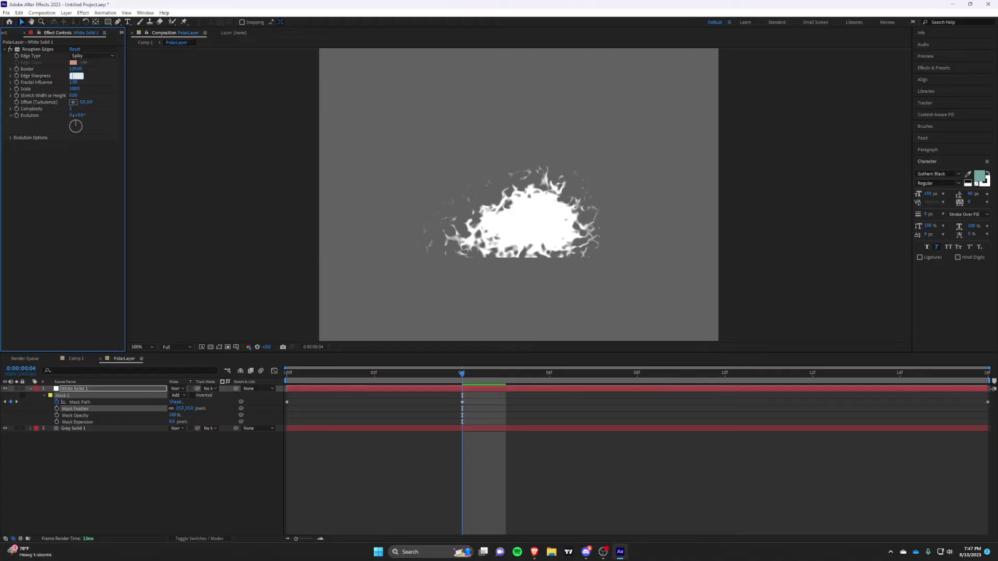
{"action": "type", "text": ".88"}
{"action": "key", "text": "Return"}
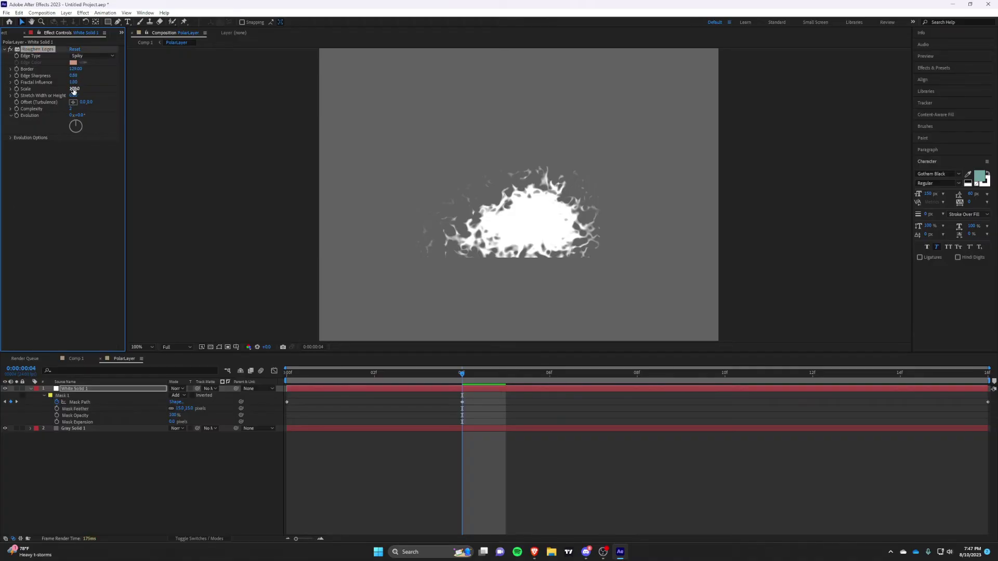
{"action": "type", "text": "135"}
{"action": "key", "text": "Return"}
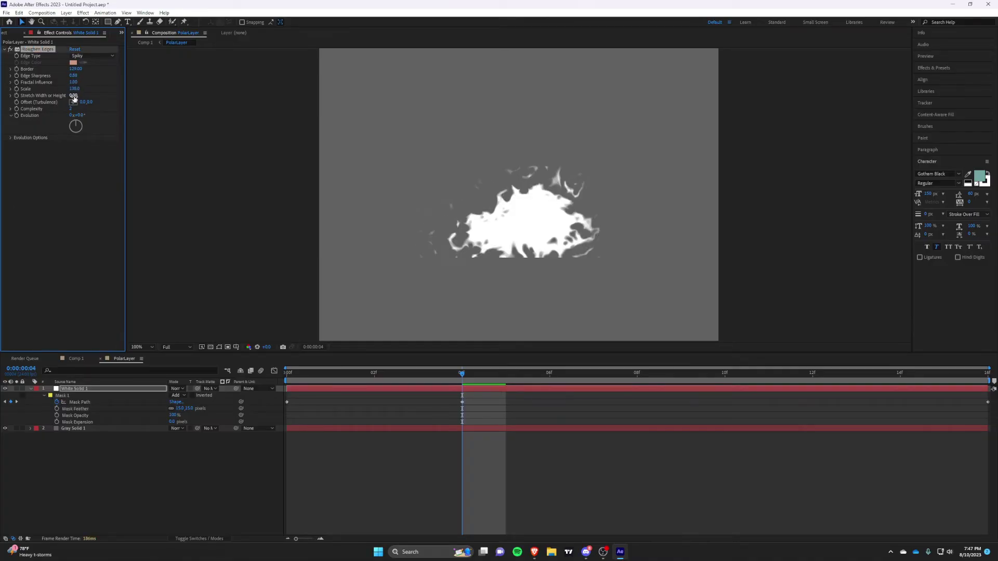
{"action": "left_click_drag", "start_coordinate": [74, 96], "coordinate": [77, 97]}
{"action": "type", "text": "4.5"}
{"action": "key", "text": "Return"}
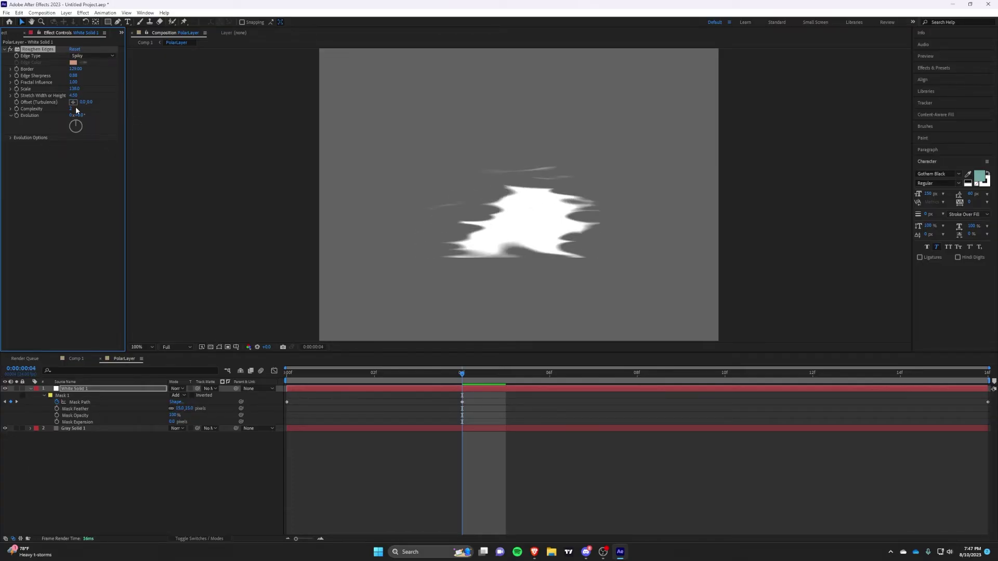
{"action": "left_click_drag", "start_coordinate": [72, 111], "coordinate": [72, 109]}
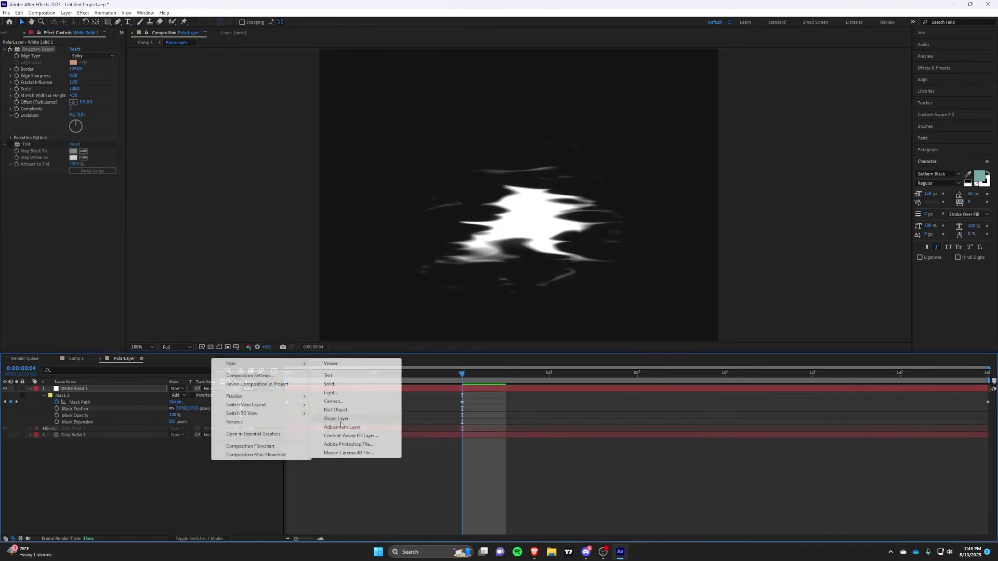
Step: Add an adjustment layer and apply Linear Wipe with a 0° wipe angle and 33% transition completion
{"action": "left_click", "coordinate": [355, 427]}
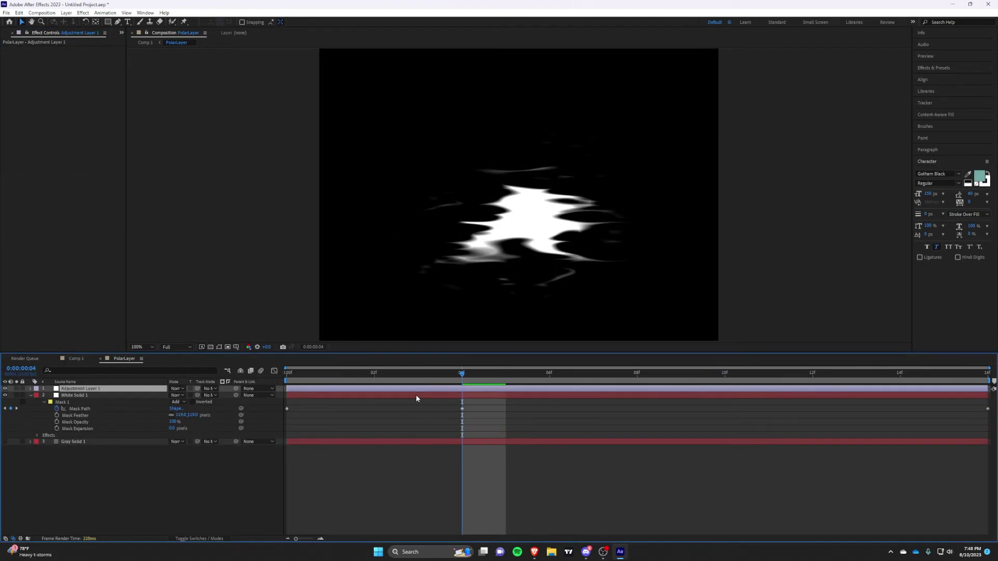
{"action": "key", "text": "ctrl+space"}
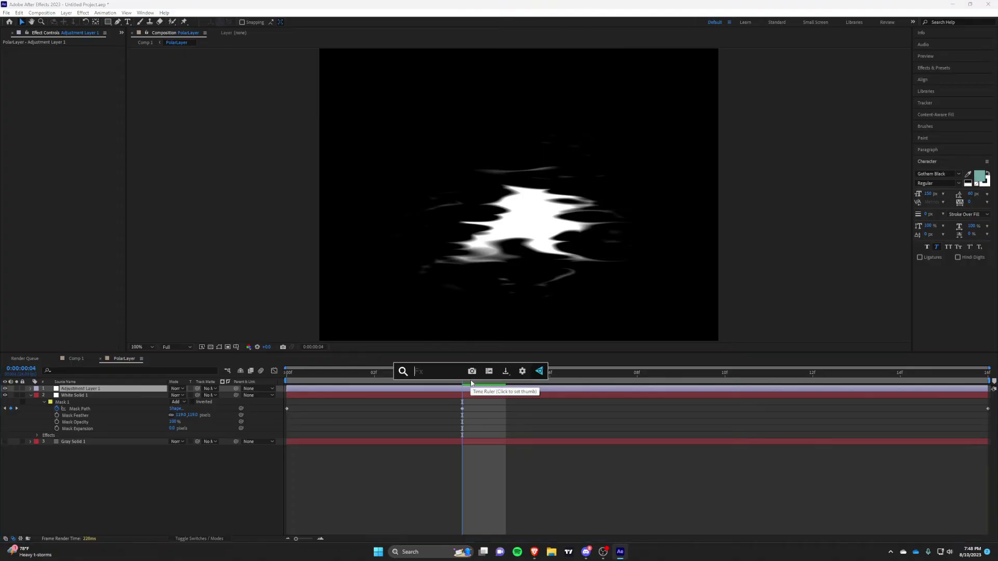
{"action": "type", "text": "linear wipe"}
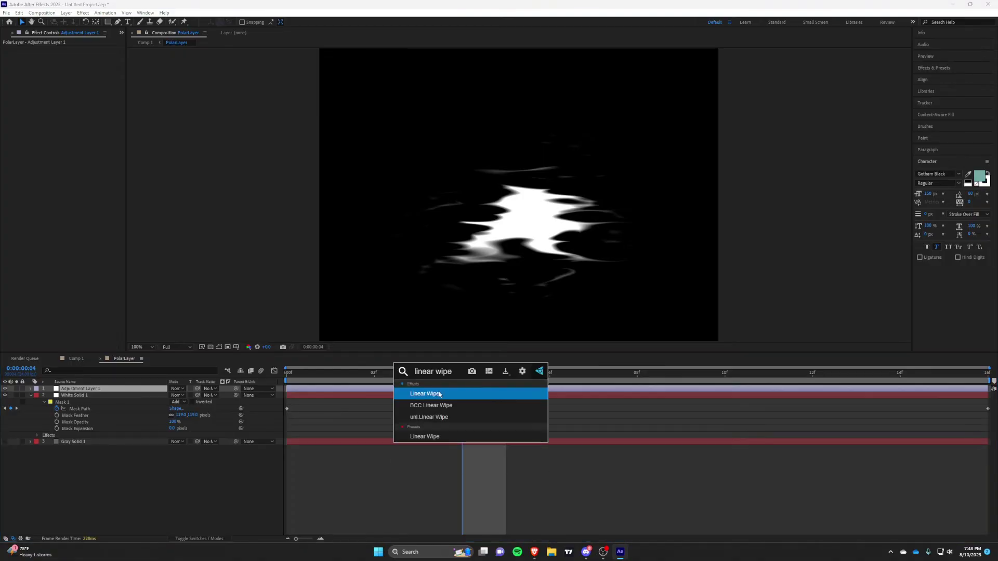
{"action": "key", "text": "Return"}
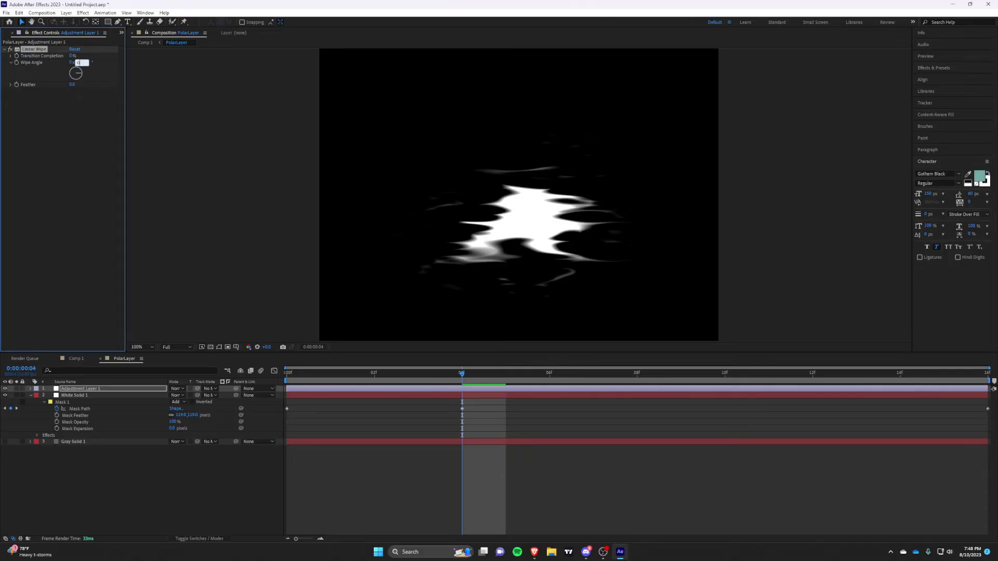
{"action": "key", "text": "Return"}
{"action": "mouse_move", "coordinate": [70, 55]}
{"action": "left_mouse_down"}
{"action": "mouse_move", "coordinate": [104, 56]}
{"action": "mouse_move", "coordinate": [84, 55]}
{"action": "left_mouse_up"}
Step: Play back the wiped slash animation in Comp 1 from the first frame
{"action": "left_click", "coordinate": [76, 359]}
{"action": "left_click_drag", "start_coordinate": [332, 373], "coordinate": [286, 373]}
{"action": "key", "text": "space"}
{"action": "scroll", "coordinate": [382, 300], "scroll_direction": "down", "scroll_amount": 2}
{"action": "scroll", "coordinate": [382, 300], "scroll_direction": "up", "scroll_amount": 1}
Step: Reopen PolarLayer and reduce the white solid's mask feather to 47 pixels at frame 4
{"action": "double_click", "coordinate": [374, 390]}
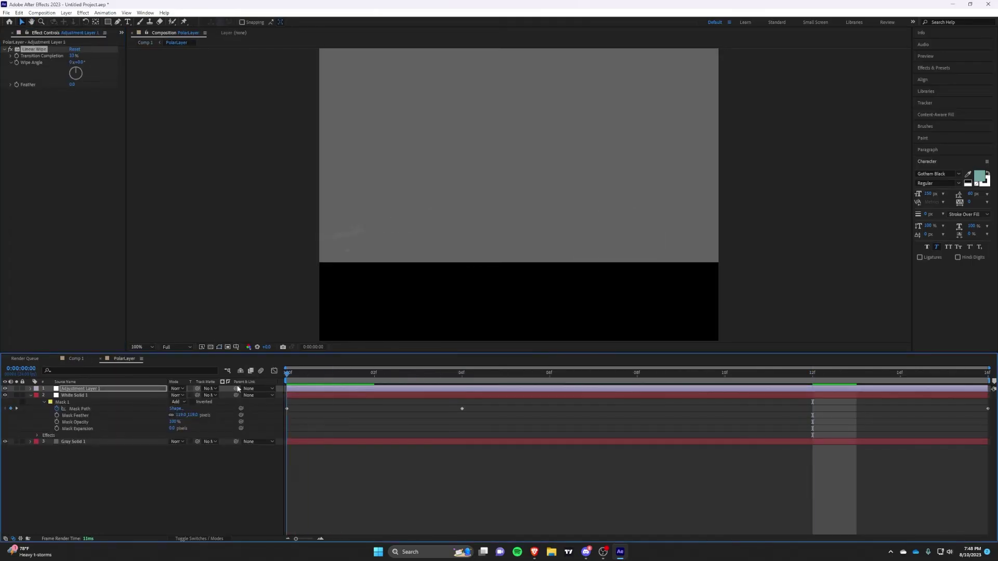
{"action": "left_click", "coordinate": [501, 395]}
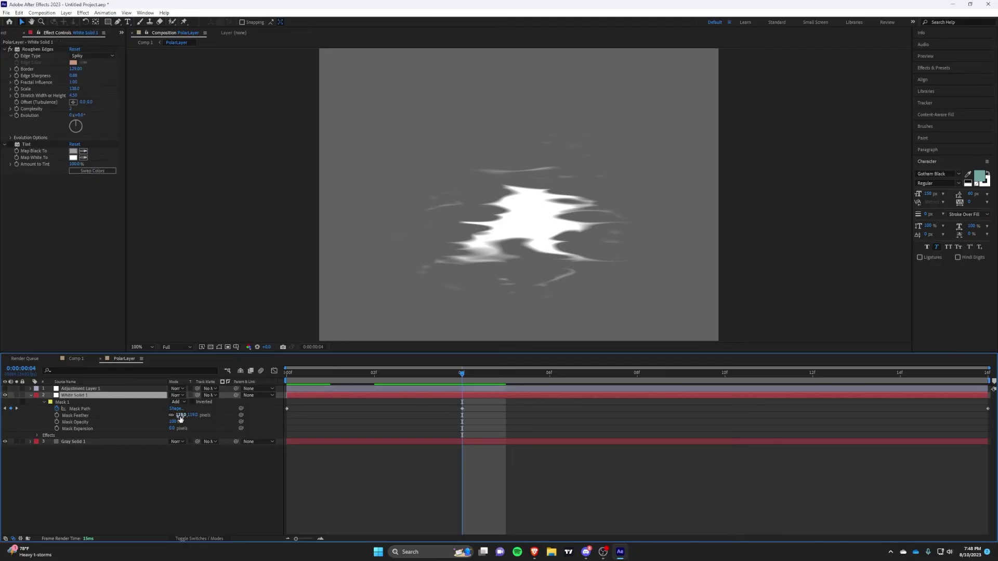
{"action": "left_click_drag", "start_coordinate": [179, 415], "coordinate": [155, 421]}
{"action": "key", "text": "F2"}
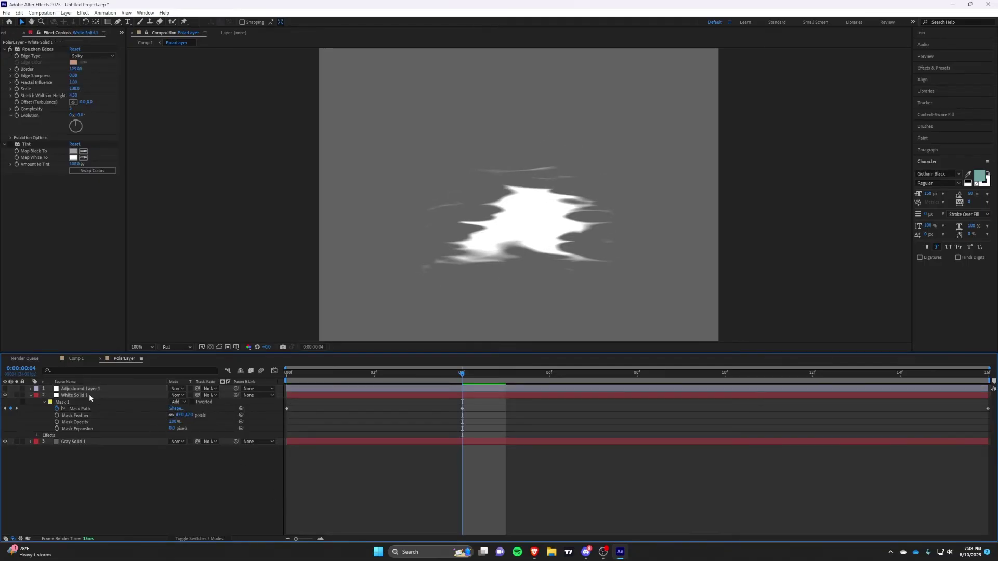
Step: Collapse the white solid's properties and duplicate the layer
{"action": "left_click", "coordinate": [87, 395]}
{"action": "left_click", "coordinate": [30, 395]}
{"action": "key", "text": "ctrl+d"}
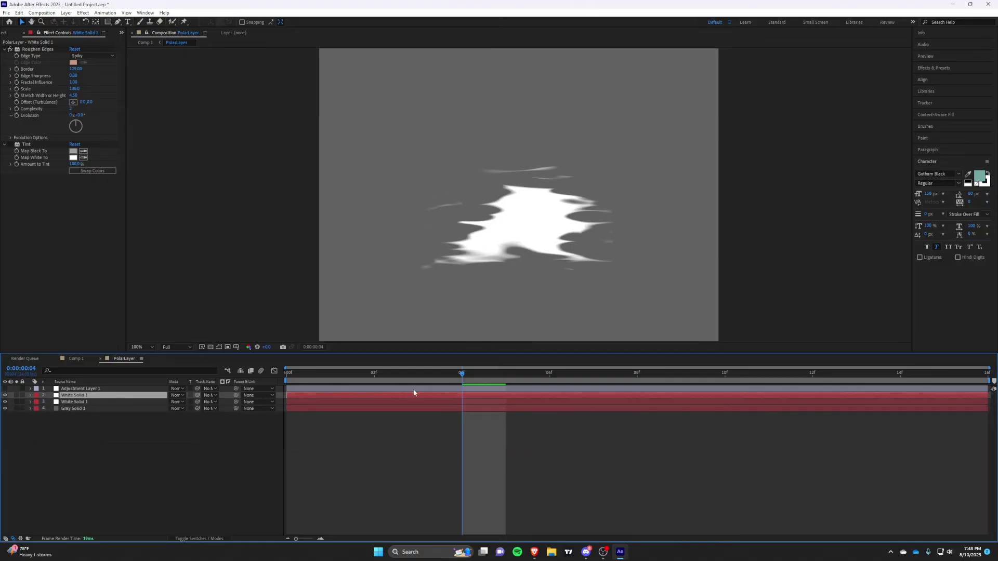
Step: Set the lower white solid's Tint to map both black and white to black
{"action": "left_click", "coordinate": [301, 375]}
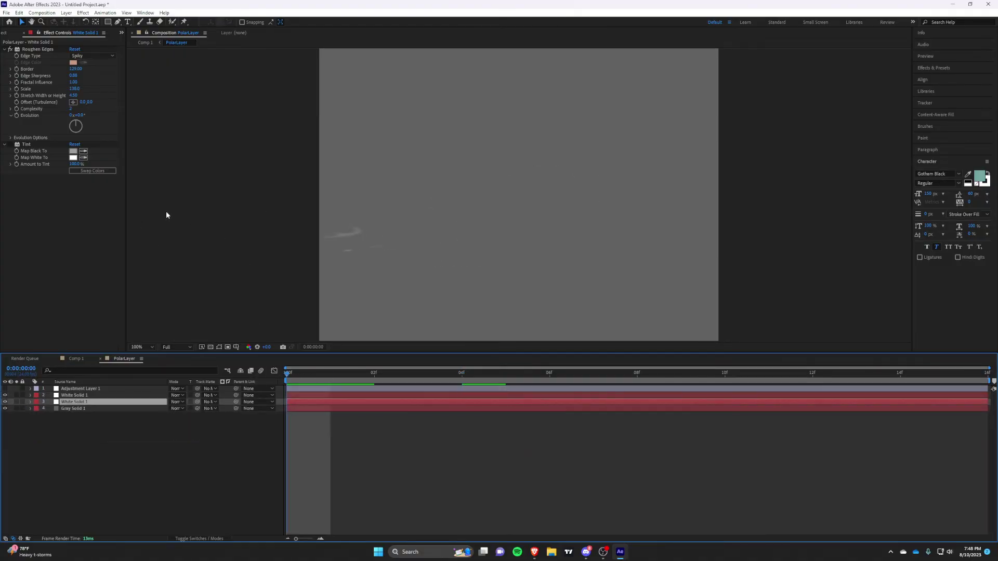
{"action": "left_click", "coordinate": [73, 150]}
{"action": "left_click", "coordinate": [165, 316]}
{"action": "left_click", "coordinate": [335, 219]}
{"action": "left_click", "coordinate": [82, 161]}
Step: At frame 4, set the black-tinted solid's Roughen Edges border to 15 and edge sharpness to 1.8
{"action": "left_click", "coordinate": [461, 373]}
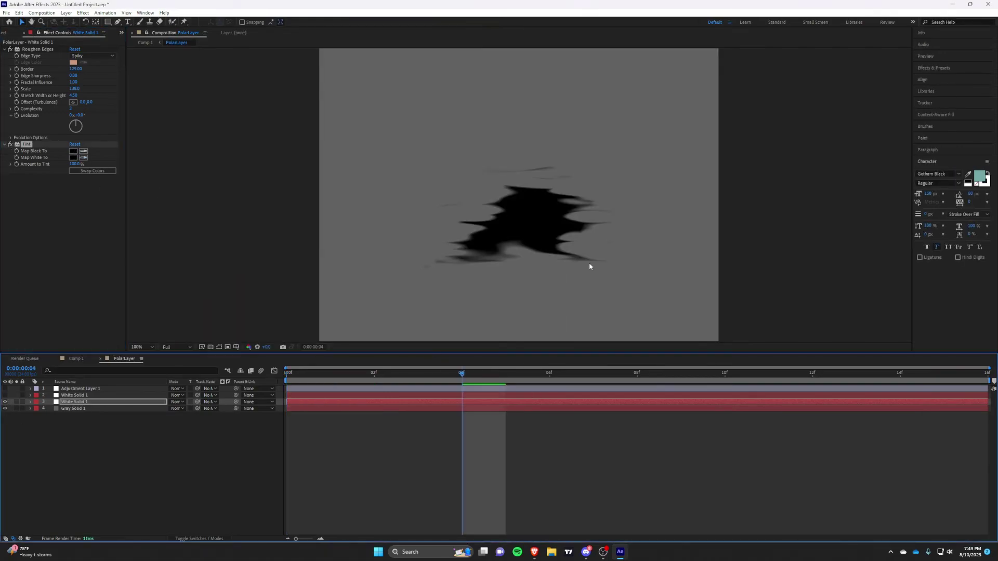
{"action": "left_click", "coordinate": [75, 68]}
{"action": "type", "text": "15"}
{"action": "key", "text": "Return"}
{"action": "left_click", "coordinate": [74, 75]}
{"action": "type", "text": "1.8"}
{"action": "key", "text": "Return"}
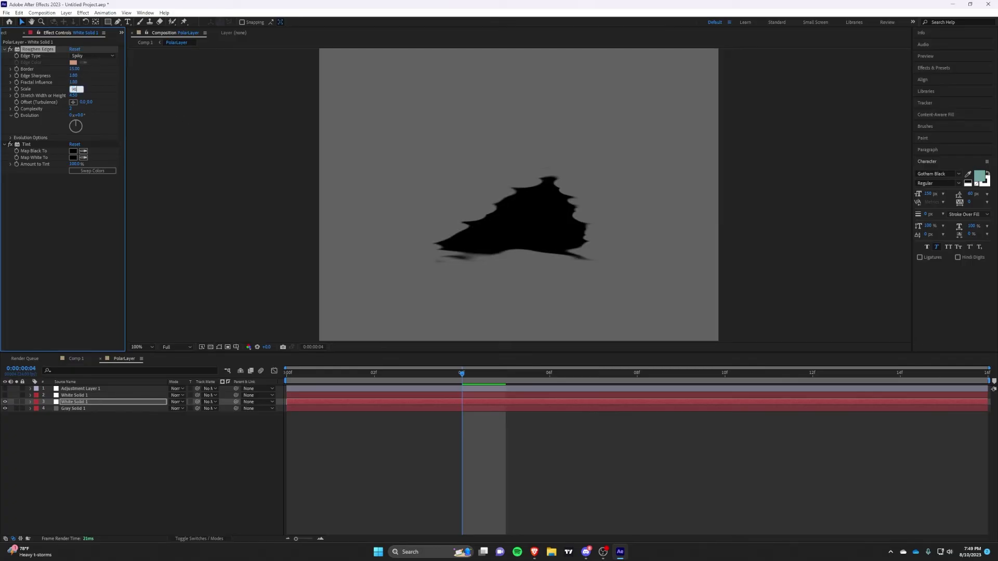
Step: Set the black-tinted solid's Roughen Edges stretch width or height to 1.9 and complexity to 3
{"action": "type", "text": "1.9"}
{"action": "key", "text": "Return"}
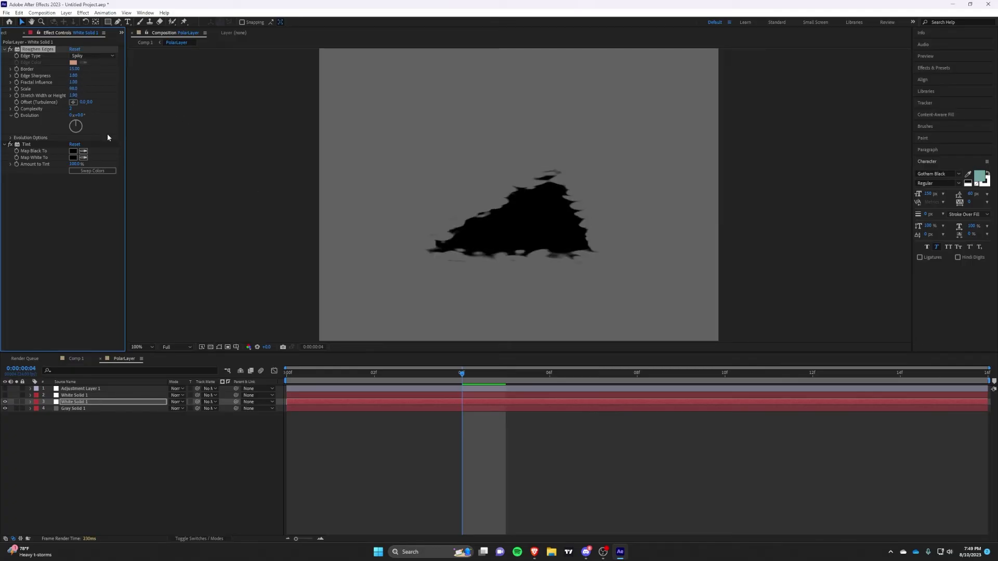
{"action": "left_click", "coordinate": [72, 109]}
{"action": "type", "text": "3"}
{"action": "key", "text": "Return"}
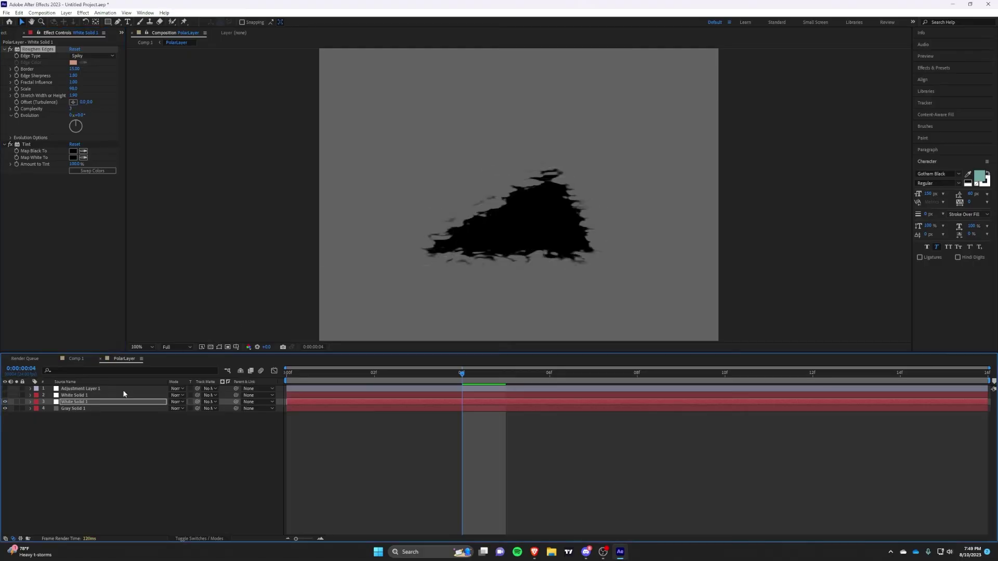
Step: Hide the gray background solid and show the transparency grid in the PolarLayer composition view
{"action": "key", "text": "m"}
{"action": "left_click", "coordinate": [62, 408]}
{"action": "double_click", "coordinate": [516, 215]}
{"action": "left_click", "coordinate": [143, 31]}
{"action": "key", "text": "comma"}
{"action": "left_click", "coordinate": [492, 455]}
{"action": "left_click", "coordinate": [5, 422]}
{"action": "left_click", "coordinate": [211, 347]}
{"action": "key", "text": "period"}
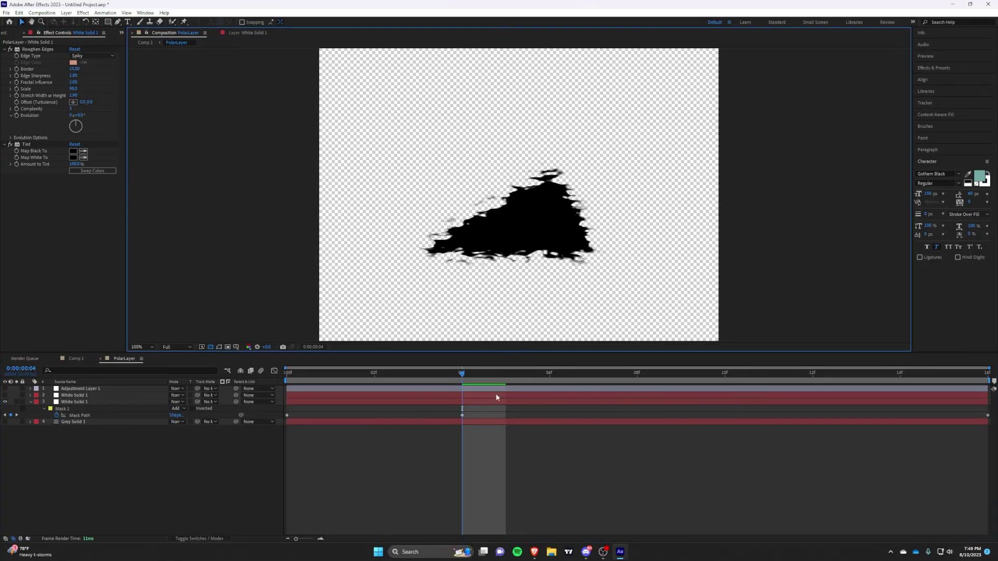
Step: Extend the black-tinted solid's triangle mask at frame 4 by moving its lower-left vertex farther left
{"action": "left_click", "coordinate": [496, 401]}
{"action": "left_click", "coordinate": [538, 215]}
{"action": "left_click", "coordinate": [532, 238]}
{"action": "left_click", "coordinate": [552, 171], "text": "alt"}
{"action": "key", "text": "ctrl+z"}
{"action": "left_click_drag", "start_coordinate": [418, 252], "coordinate": [364, 251]}
Step: Play and scrub through the PolarLayer animation to check the extended black shape
{"action": "left_click_drag", "start_coordinate": [418, 373], "coordinate": [286, 374]}
{"action": "key", "text": "space"}
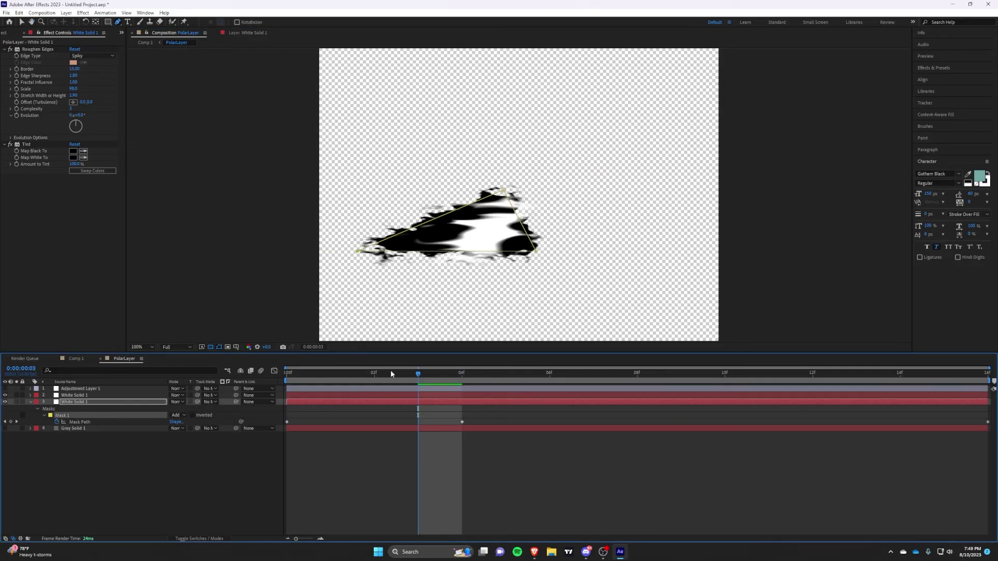
{"action": "left_click_drag", "start_coordinate": [418, 374], "coordinate": [462, 415]}
{"action": "left_click", "coordinate": [507, 424]}
Step: Show the transparency grid in Comp 1 and play the layered slash animation from the start
{"action": "left_click", "coordinate": [73, 358]}
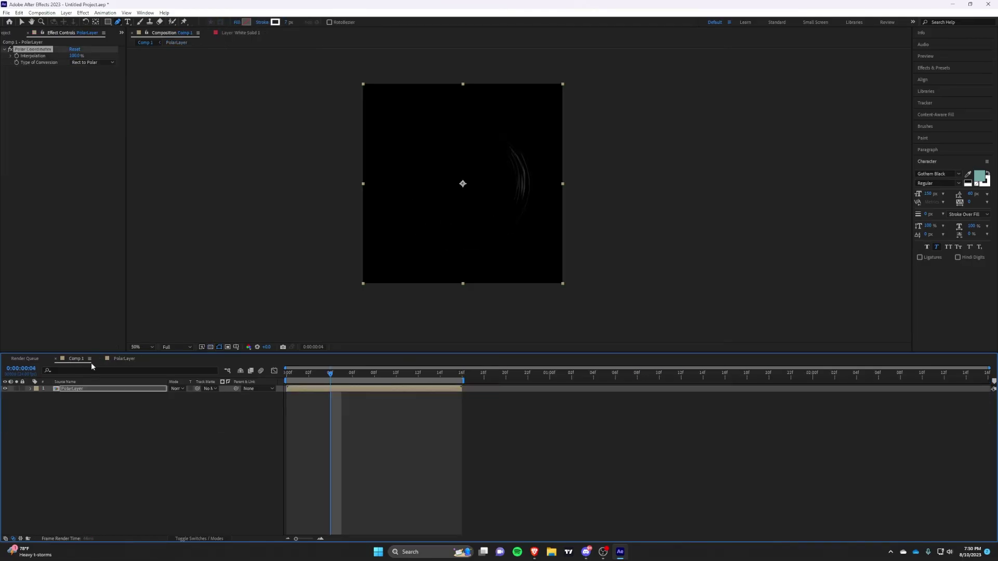
{"action": "left_click", "coordinate": [210, 348]}
{"action": "key", "text": "Page_Up"}
{"action": "key", "text": "Page_Up"}
{"action": "key", "text": "Page_Up"}
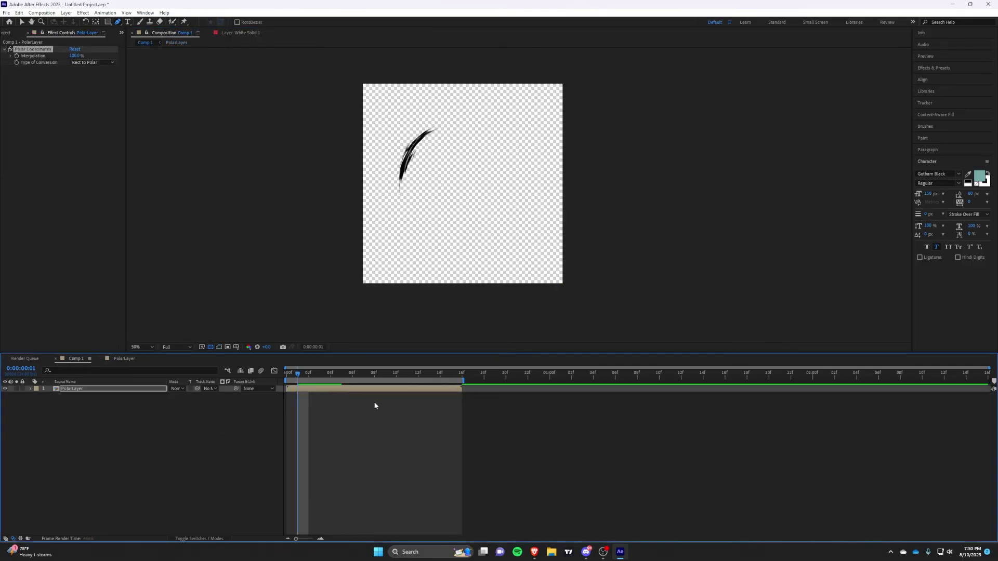
{"action": "key", "text": "space"}
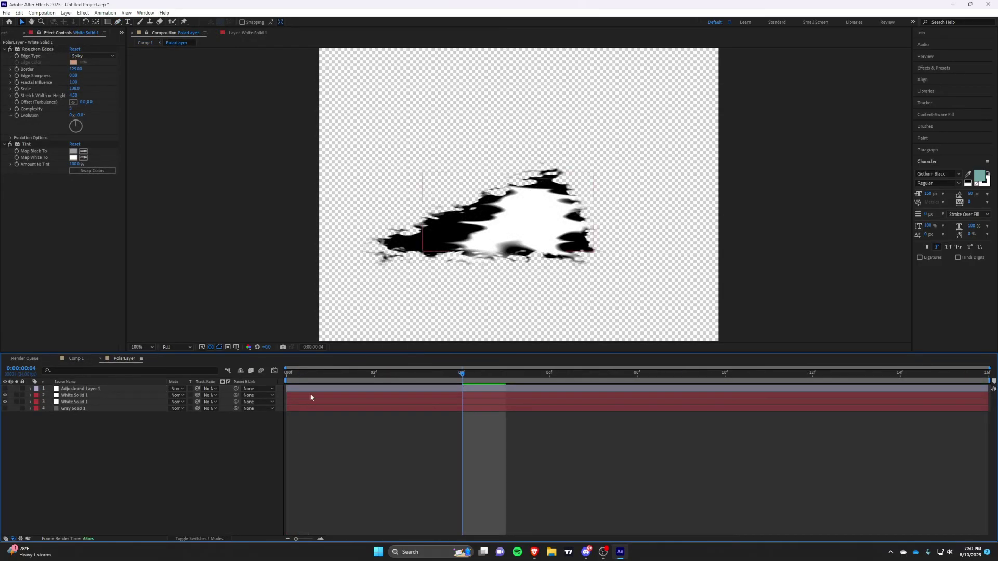
Step: Enable PolarLayer's adjustment layer, raise its Linear Wipe transition completion slightly, and preview the trimmed slash in Comp 1
{"action": "left_click", "coordinate": [78, 388]}
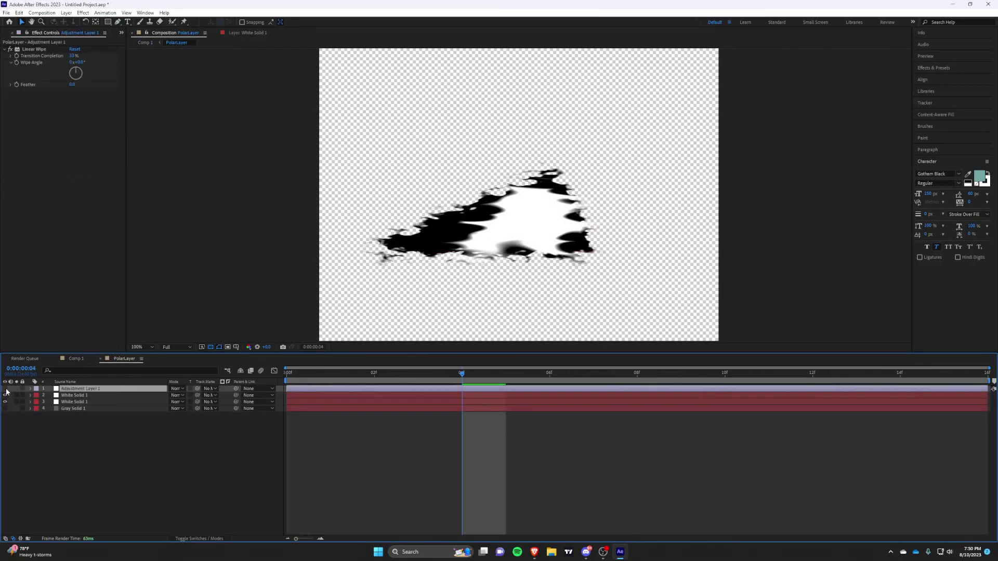
{"action": "mouse_move", "coordinate": [72, 56]}
{"action": "left_mouse_down"}
{"action": "mouse_move", "coordinate": [84, 55]}
{"action": "mouse_move", "coordinate": [73, 55]}
{"action": "left_mouse_up"}
{"action": "left_click", "coordinate": [76, 359]}
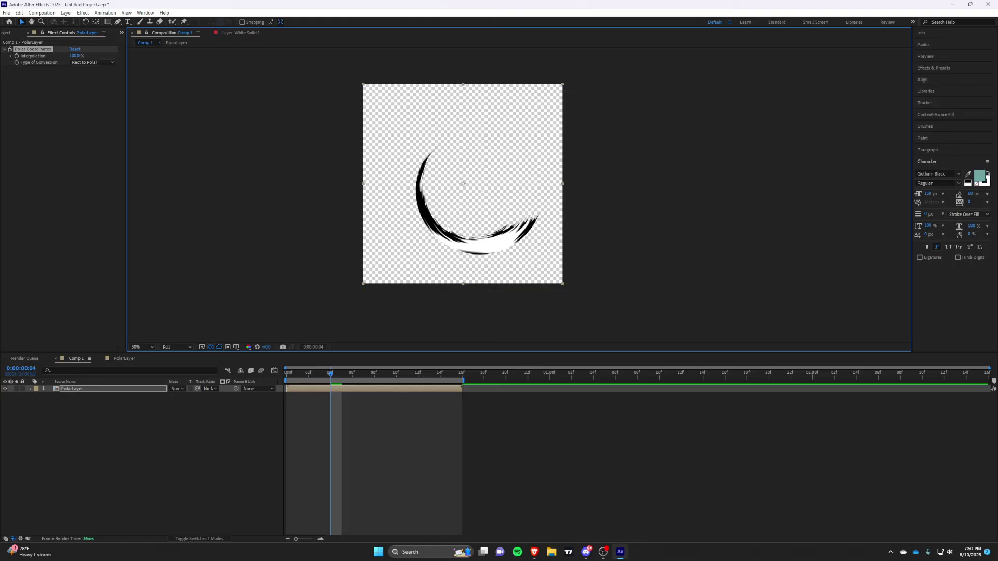
{"action": "scroll", "coordinate": [448, 231], "scroll_direction": "up", "scroll_amount": 2}
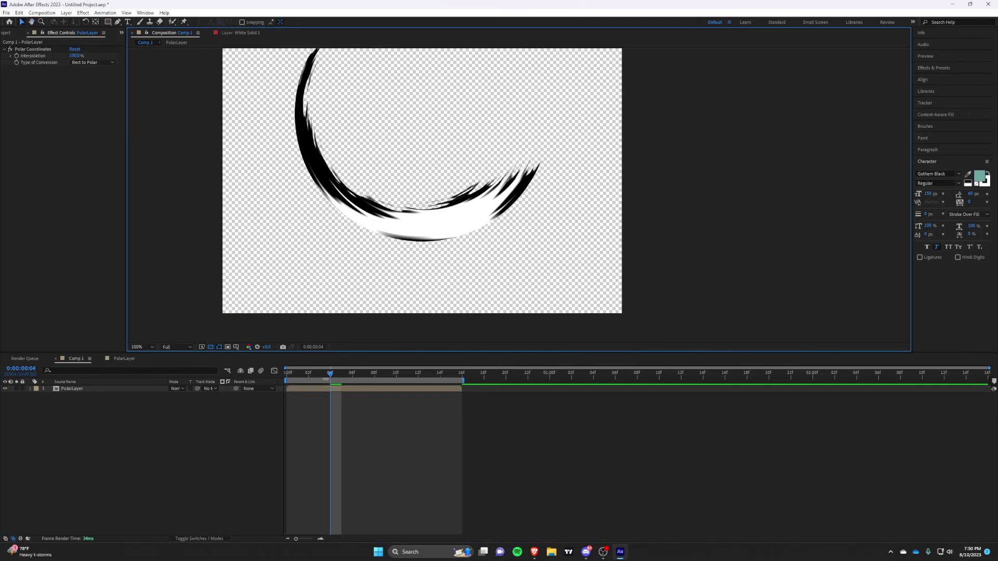
{"action": "key", "text": "space"}
{"action": "scroll", "coordinate": [343, 280], "scroll_direction": "down", "scroll_amount": 2}
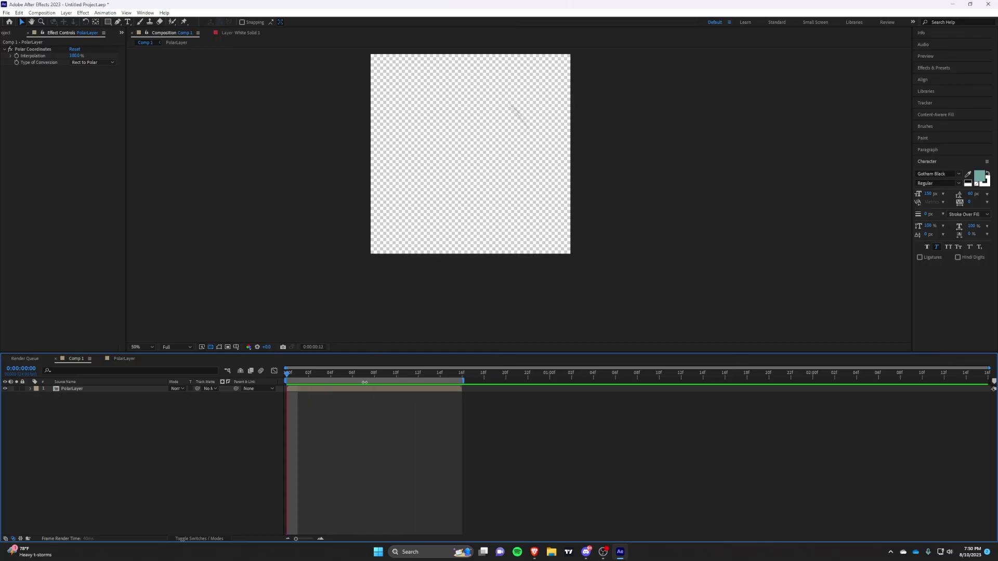
Step: Hide the Linear Wipe adjustment layer in PolarLayer and replay the untrimmed slash in Comp 1
{"action": "double_click", "coordinate": [365, 389]}
{"action": "left_click", "coordinate": [5, 389]}
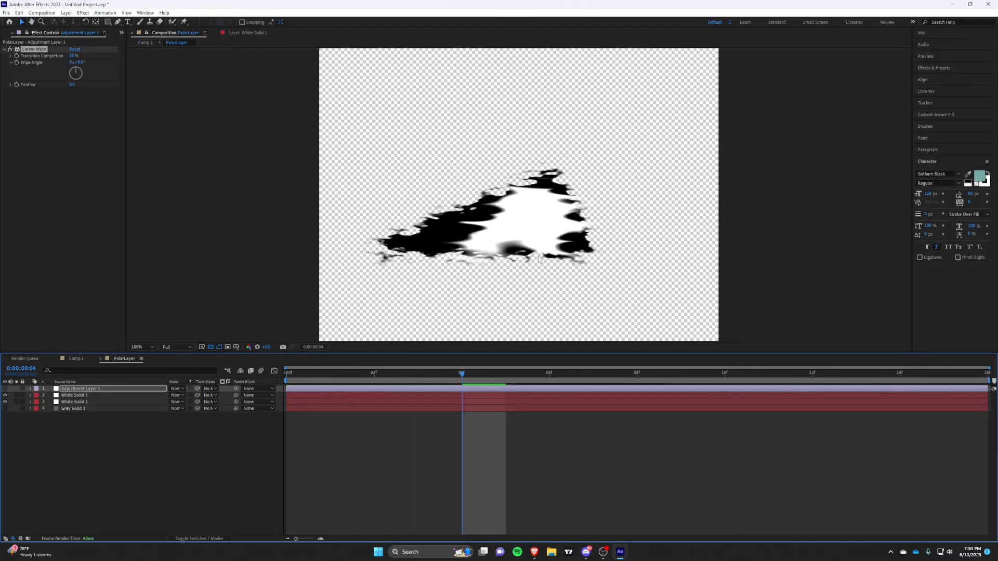
{"action": "left_click", "coordinate": [93, 358]}
{"action": "scroll", "coordinate": [430, 228], "scroll_direction": "up", "scroll_amount": 2}
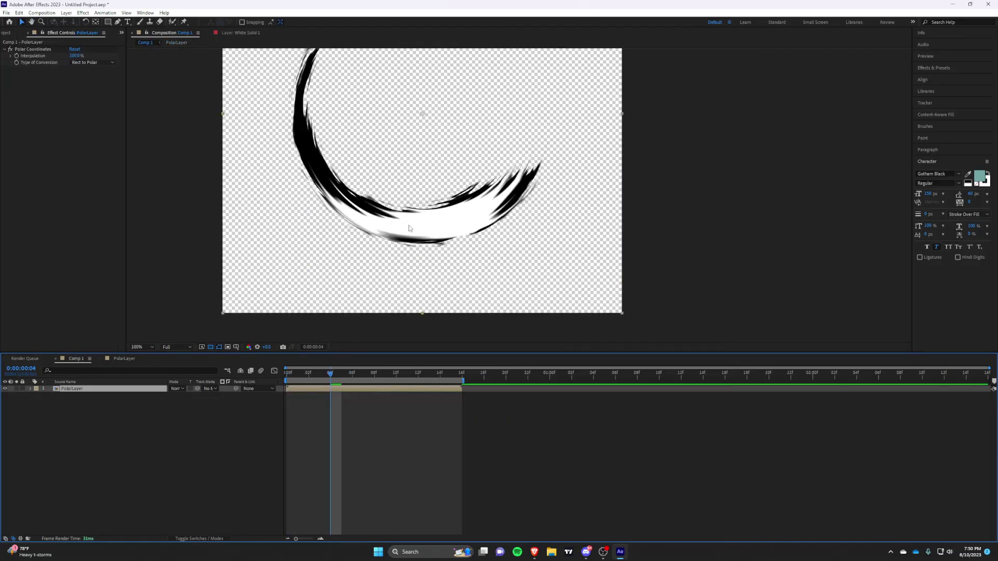
{"action": "scroll", "coordinate": [419, 234], "scroll_direction": "up", "scroll_amount": 1}
{"action": "scroll", "coordinate": [362, 284], "scroll_direction": "down", "scroll_amount": 1}
{"action": "left_click_drag", "start_coordinate": [319, 375], "coordinate": [285, 374]}
{"action": "scroll", "coordinate": [313, 266], "scroll_direction": "down", "scroll_amount": 1}
{"action": "left_click_drag", "start_coordinate": [561, 199], "coordinate": [546, 218]}
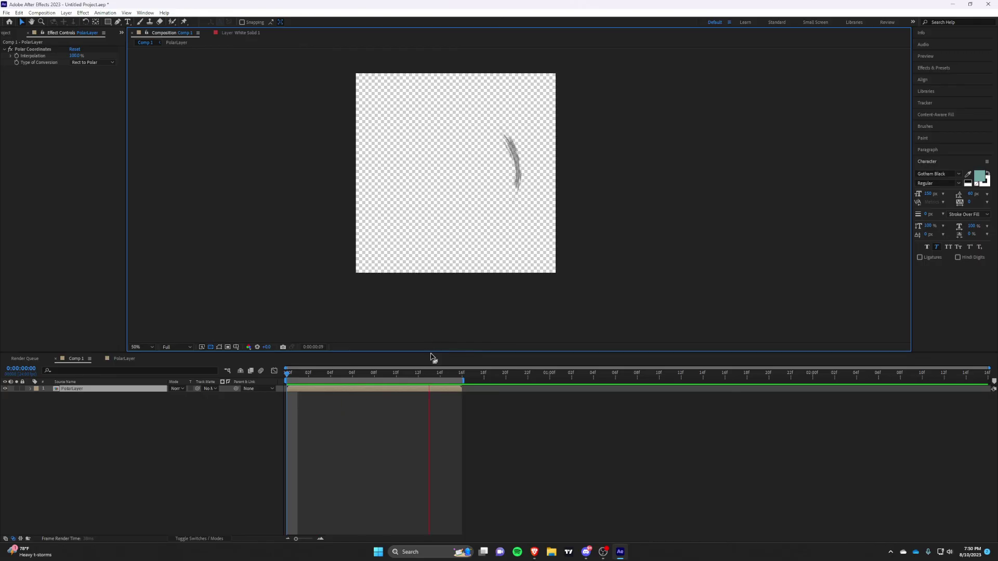
Step: Try lowering the top vertex of the black-tinted solid's mask at frame 4 in PolarLayer
{"action": "left_click", "coordinate": [386, 391]}
{"action": "double_click", "coordinate": [386, 391]}
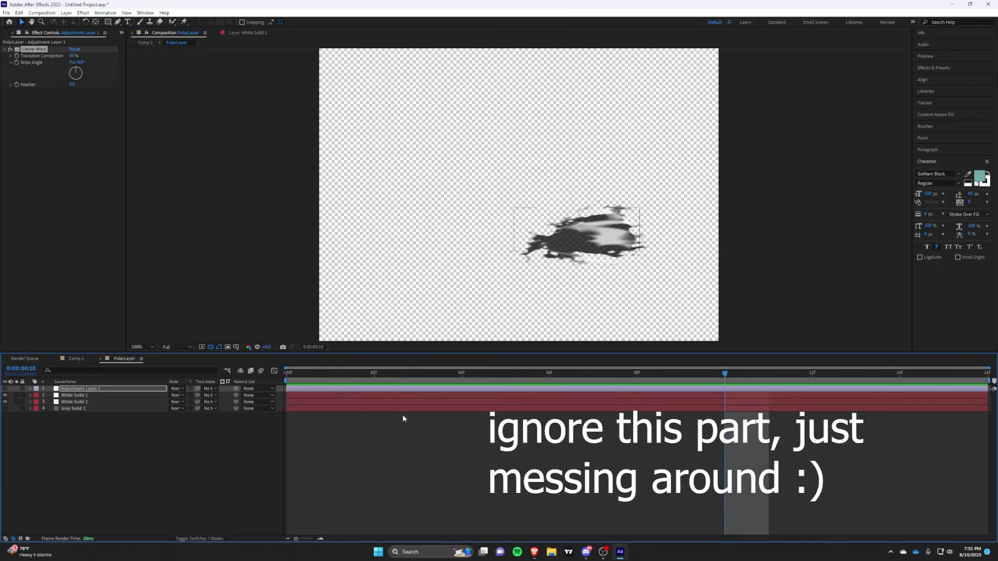
{"action": "left_click", "coordinate": [294, 394]}
{"action": "left_click", "coordinate": [300, 402]}
{"action": "left_click", "coordinate": [462, 372]}
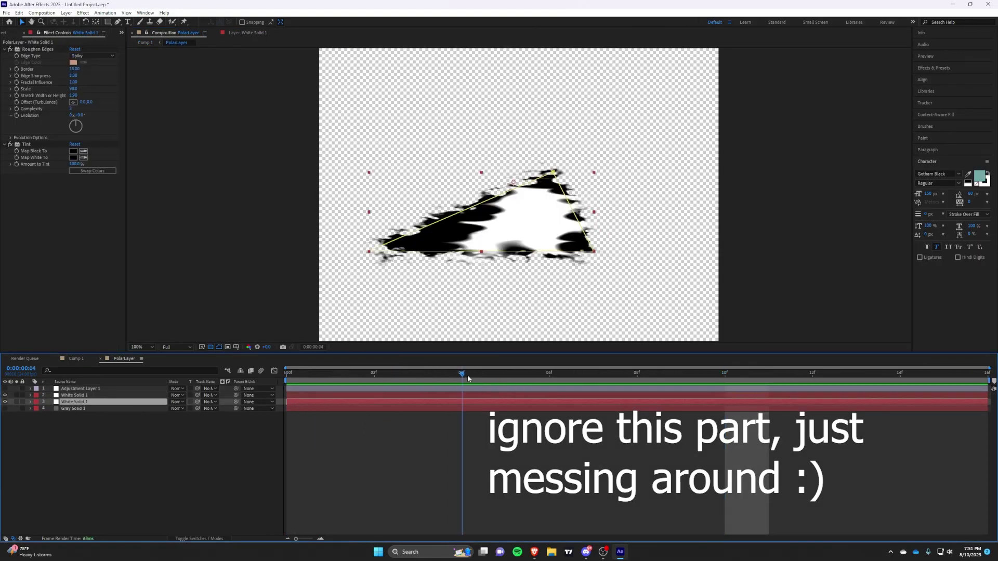
{"action": "left_click_drag", "start_coordinate": [552, 172], "coordinate": [554, 210]}
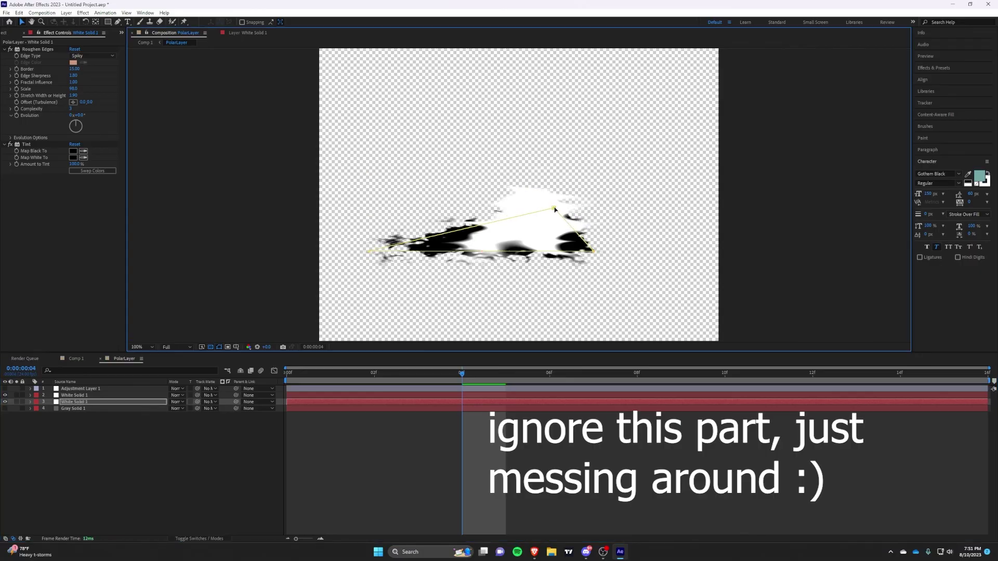
{"action": "key", "text": "ctrl+z"}
Step: Try shrinking the upper white solid's triangle mask at frame 4 and preview the slash in Comp 1
{"action": "left_click", "coordinate": [70, 395]}
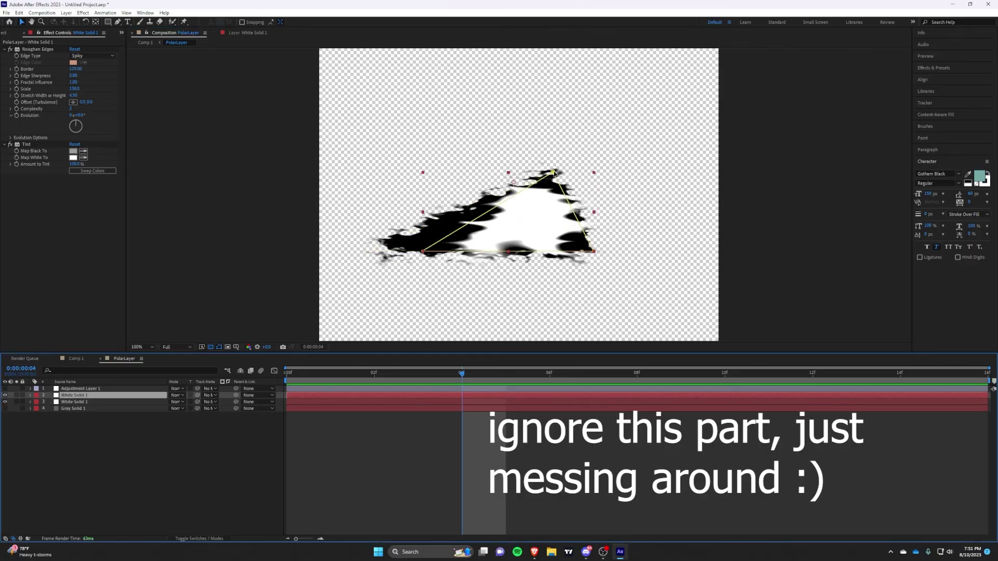
{"action": "left_click_drag", "start_coordinate": [554, 174], "coordinate": [557, 206]}
{"action": "left_click_drag", "start_coordinate": [423, 255], "coordinate": [466, 257]}
{"action": "left_click", "coordinate": [76, 358]}
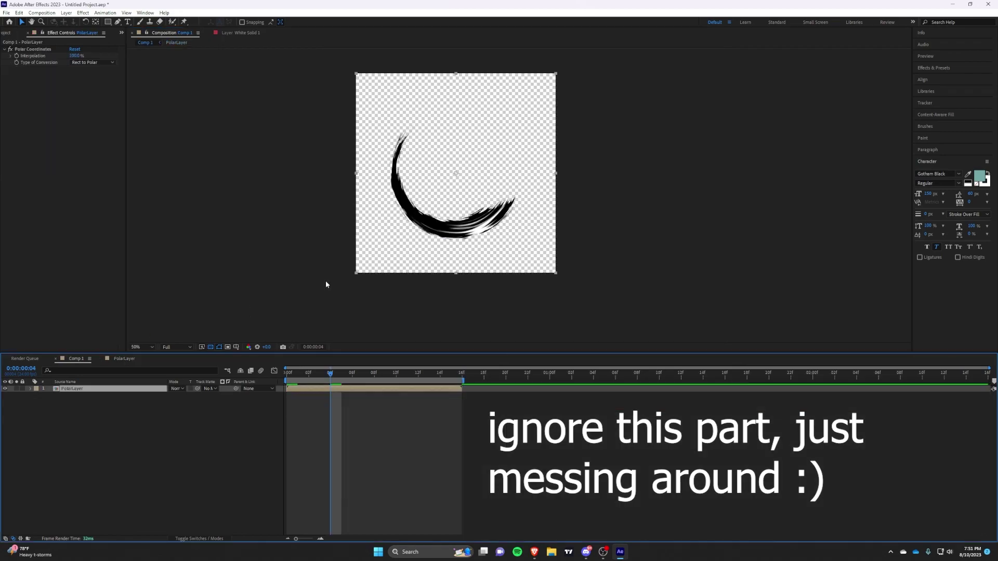
{"action": "key", "text": "space"}
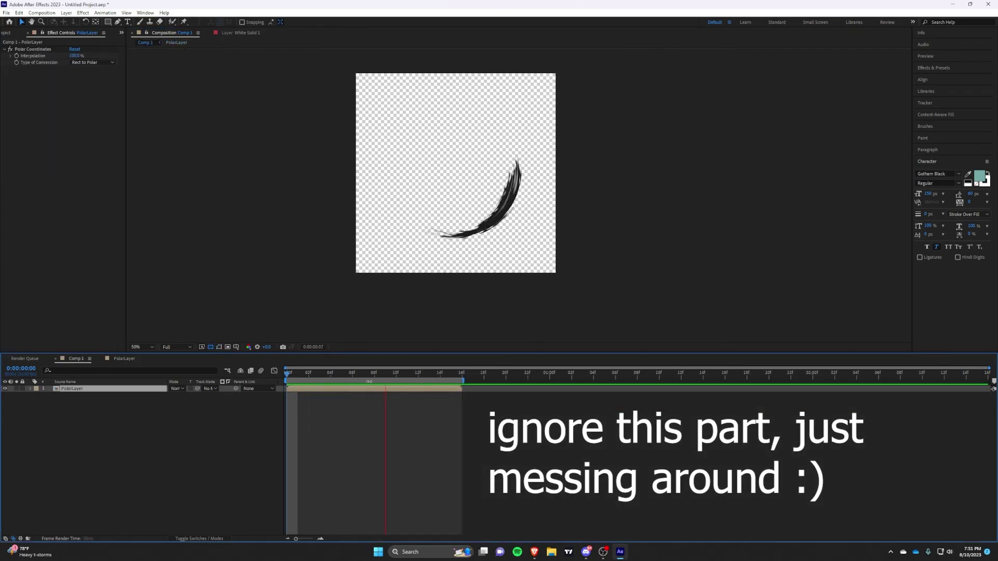
{"action": "key", "text": "space"}
Step: Reopen PolarLayer and undo the vertex changes to the upper white solid's mask
{"action": "double_click", "coordinate": [369, 389]}
{"action": "key", "text": "ctrl+z"}
{"action": "key", "text": "ctrl+z"}
{"action": "key", "text": "ctrl+z"}
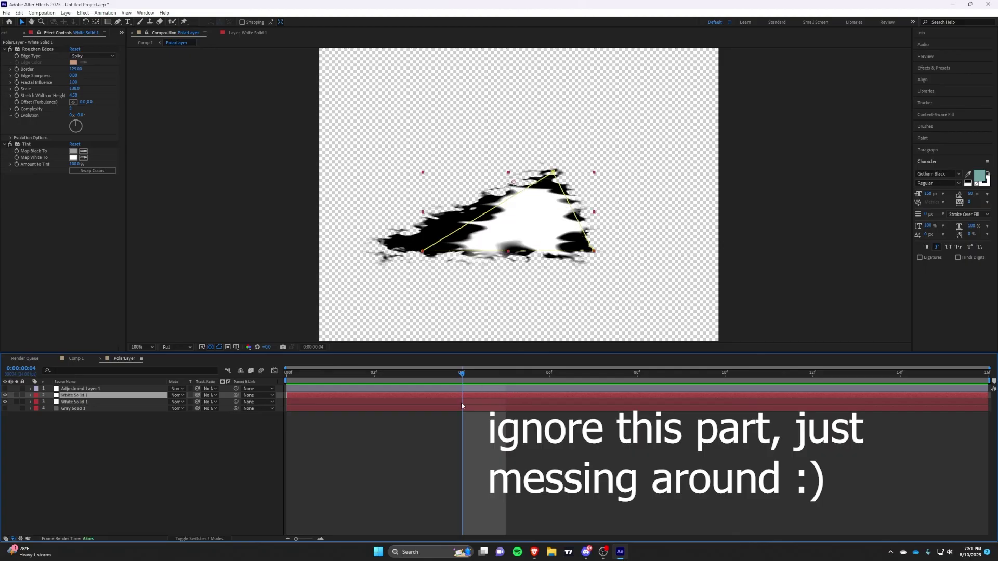